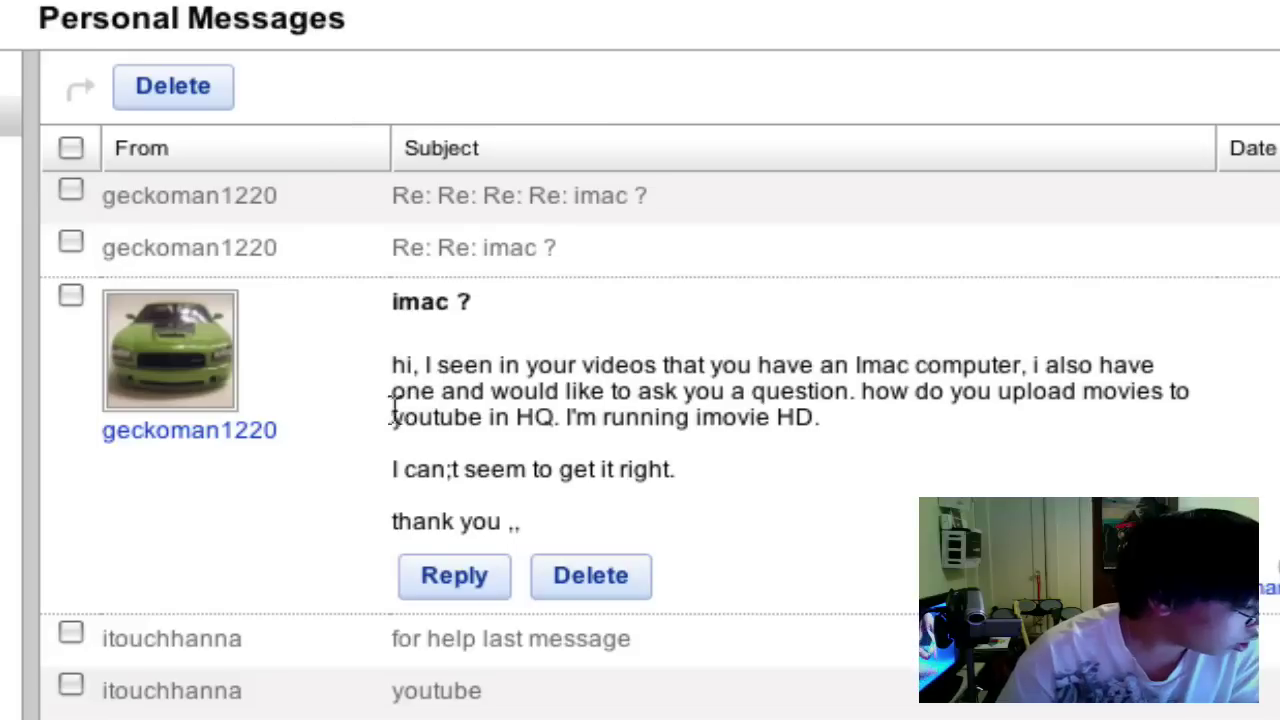
- Select the inbox message's question about uploading iMovie HD movies to YouTube in HQ
drag(385, 376, 526, 376)
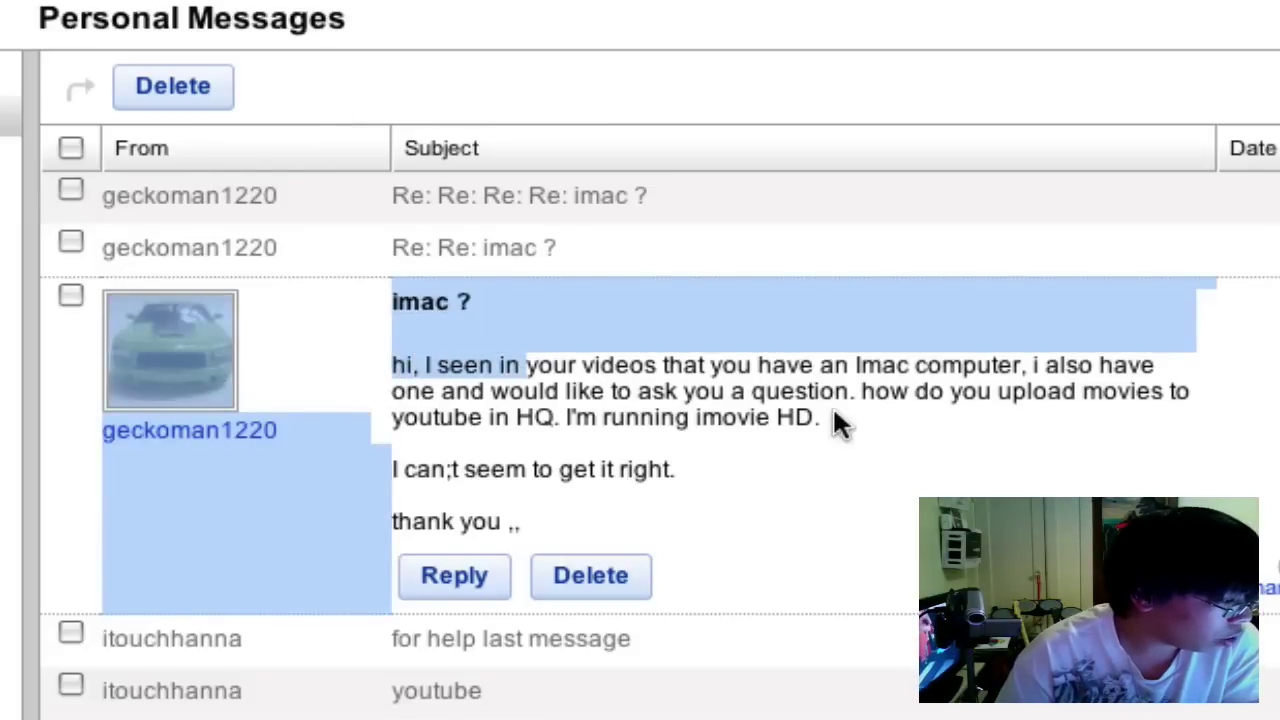
mouse_move(838, 424)
mouse_down()
mouse_move(480, 423)
mouse_move(392, 365)
mouse_up()
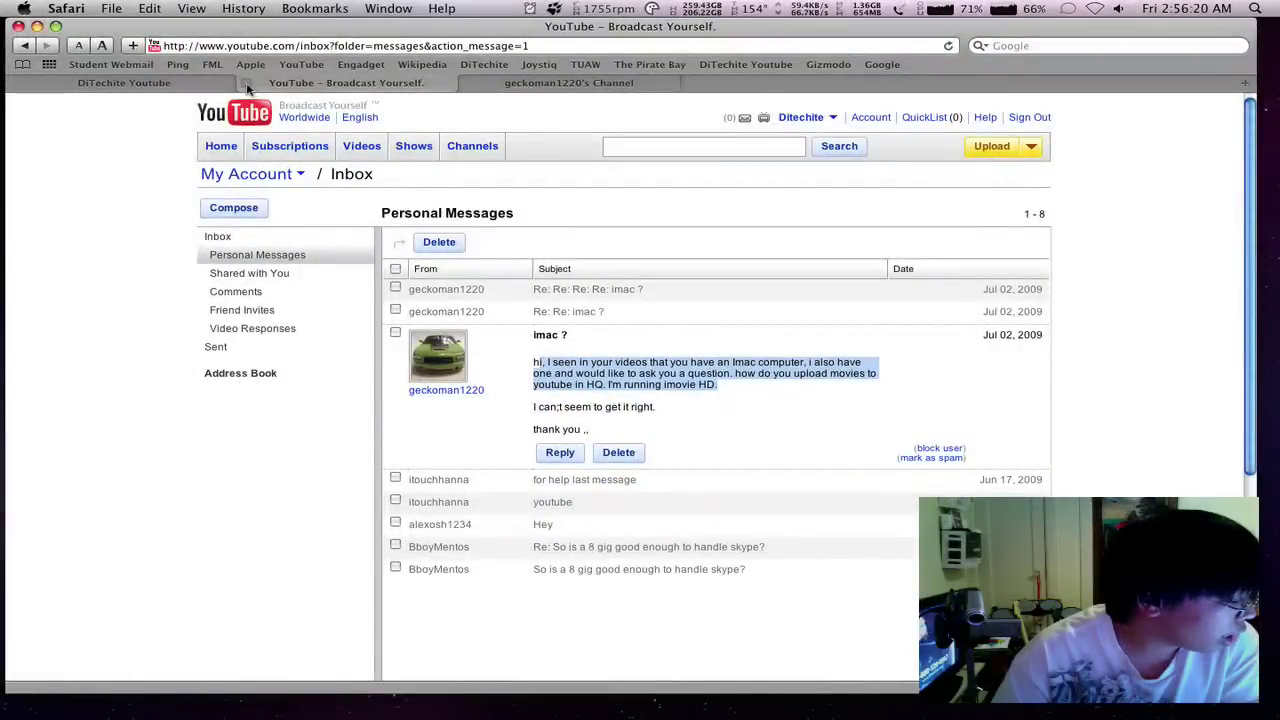
- Close the inbox, mute the volume and play the DiTechite channel's featured video
click(248, 88)
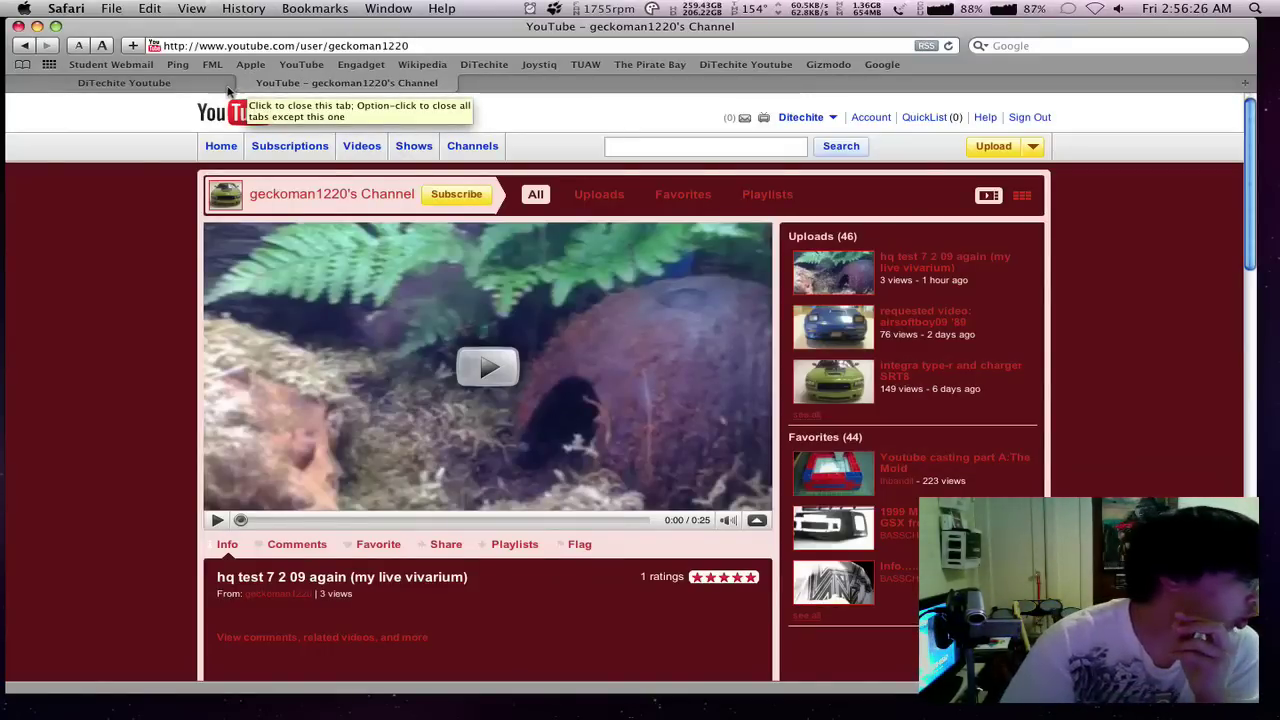
click(228, 90)
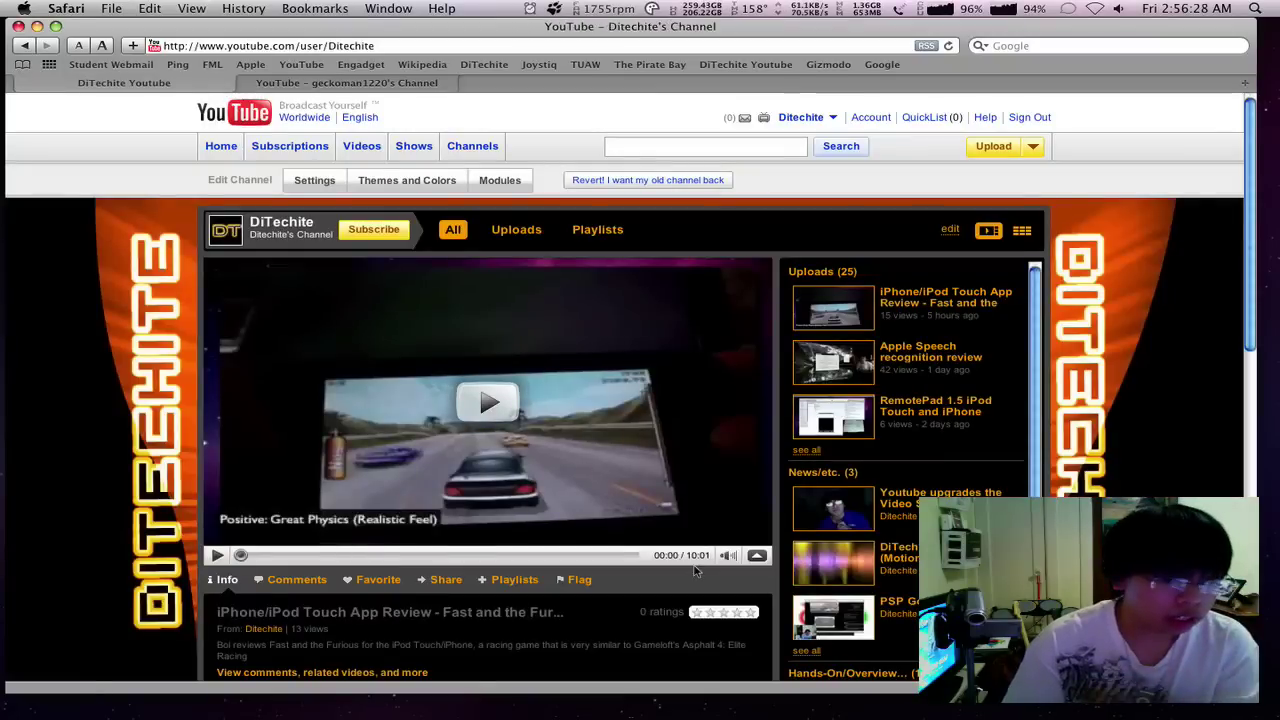
key(XF86AudioMute)
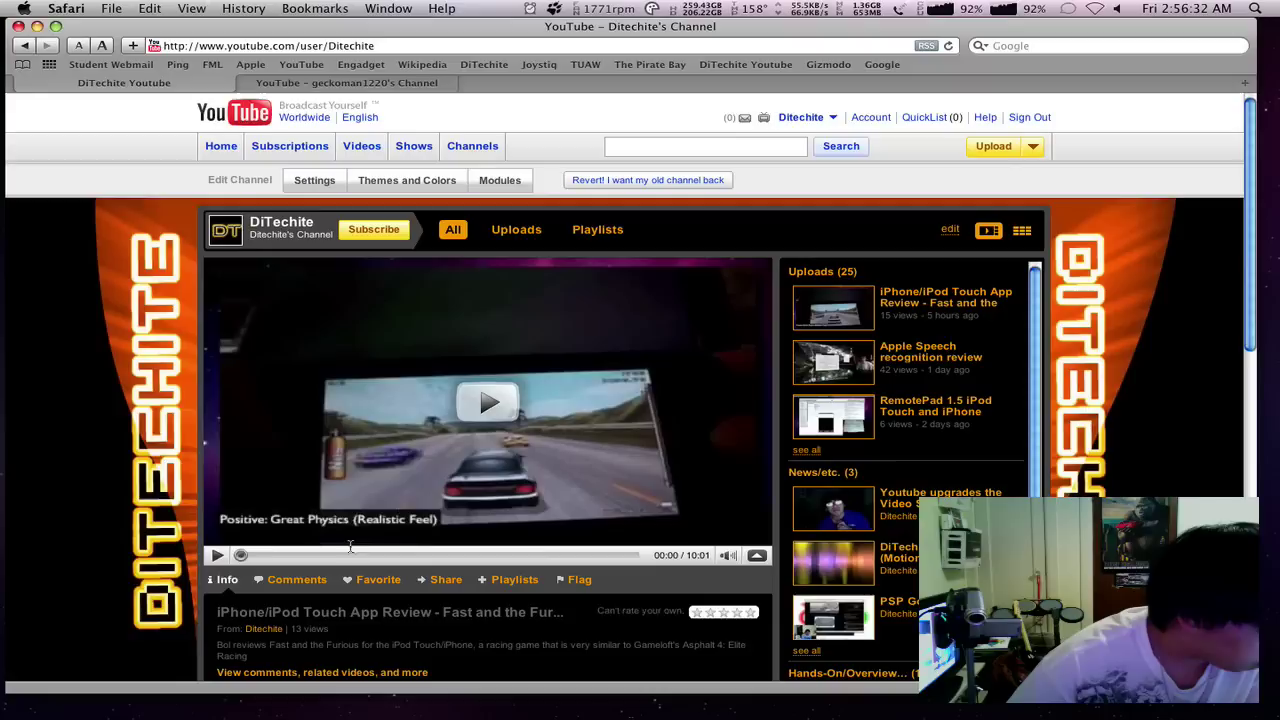
click(216, 556)
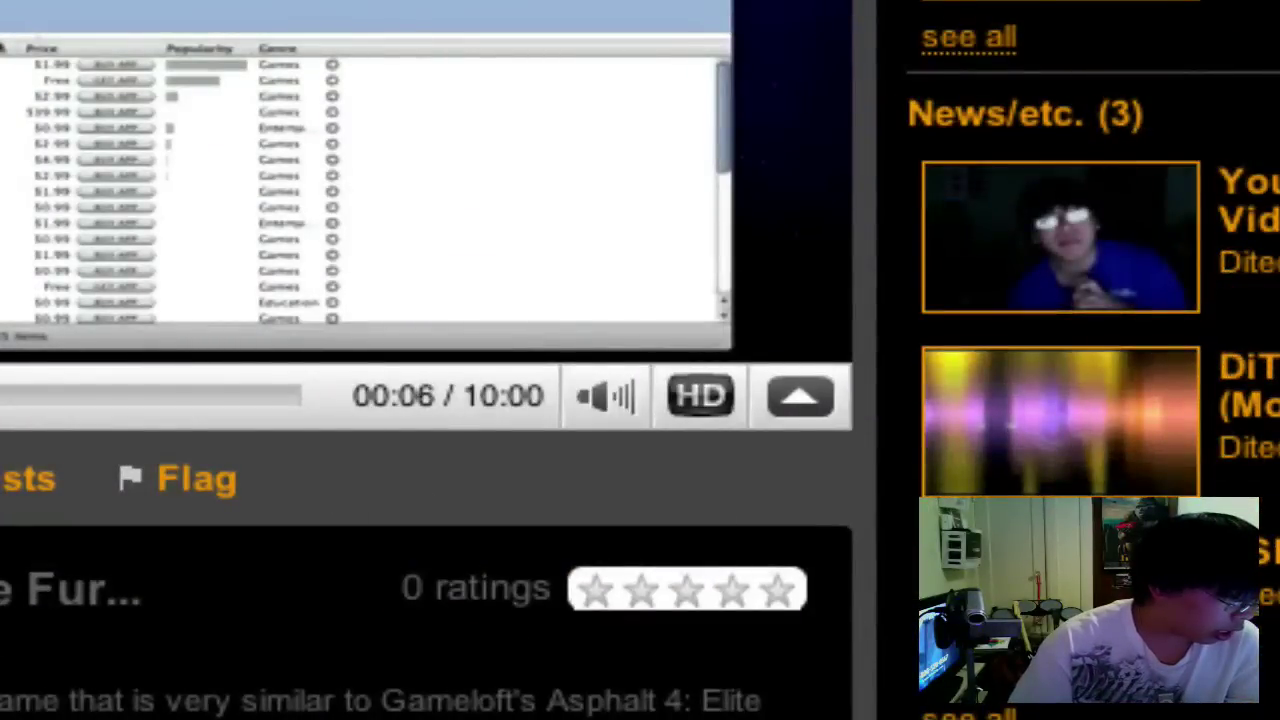
- Scroll down the channel's uploads and play the iPhone OS 3.0 video
scroll(1014, 234, down, 3)
scroll(1014, 234, down, 2)
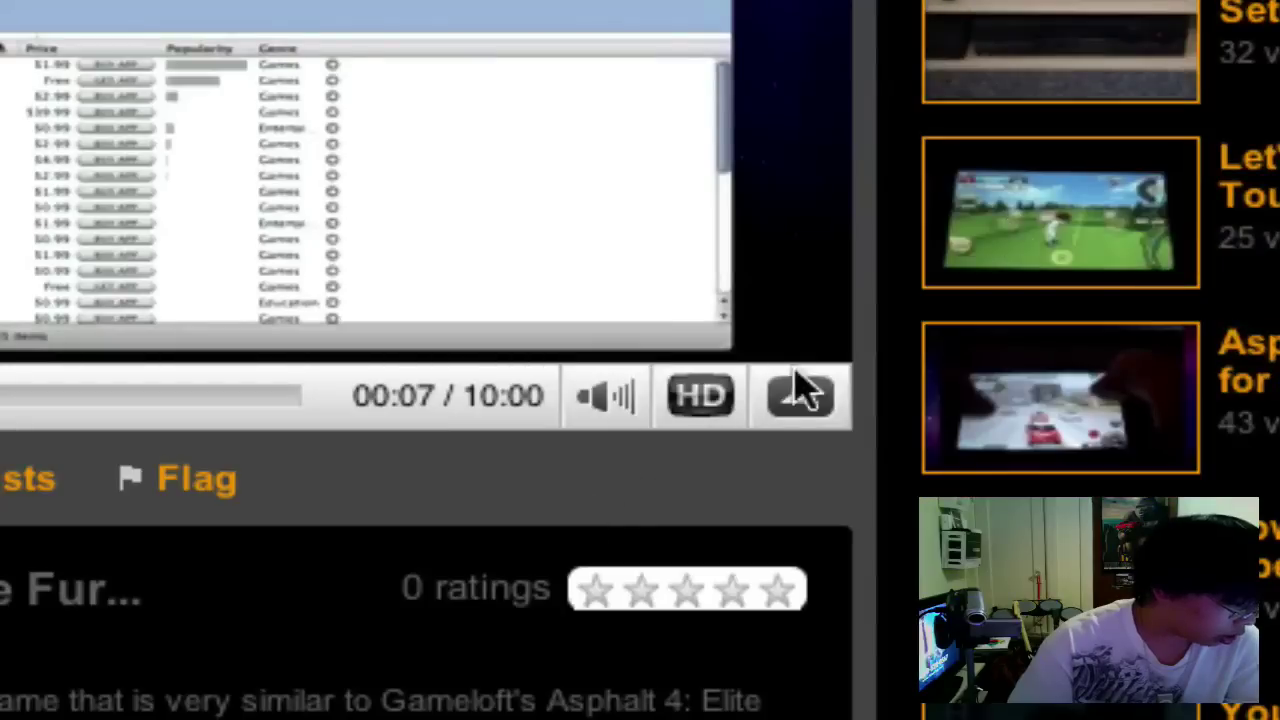
scroll(1237, 283, down, 1)
scroll(1237, 283, down, 3)
scroll(1272, 327, down, 3)
scroll(1273, 335, down, 3)
scroll(1060, 250, down, 4)
scroll(1060, 250, down, 1)
click(1060, 340)
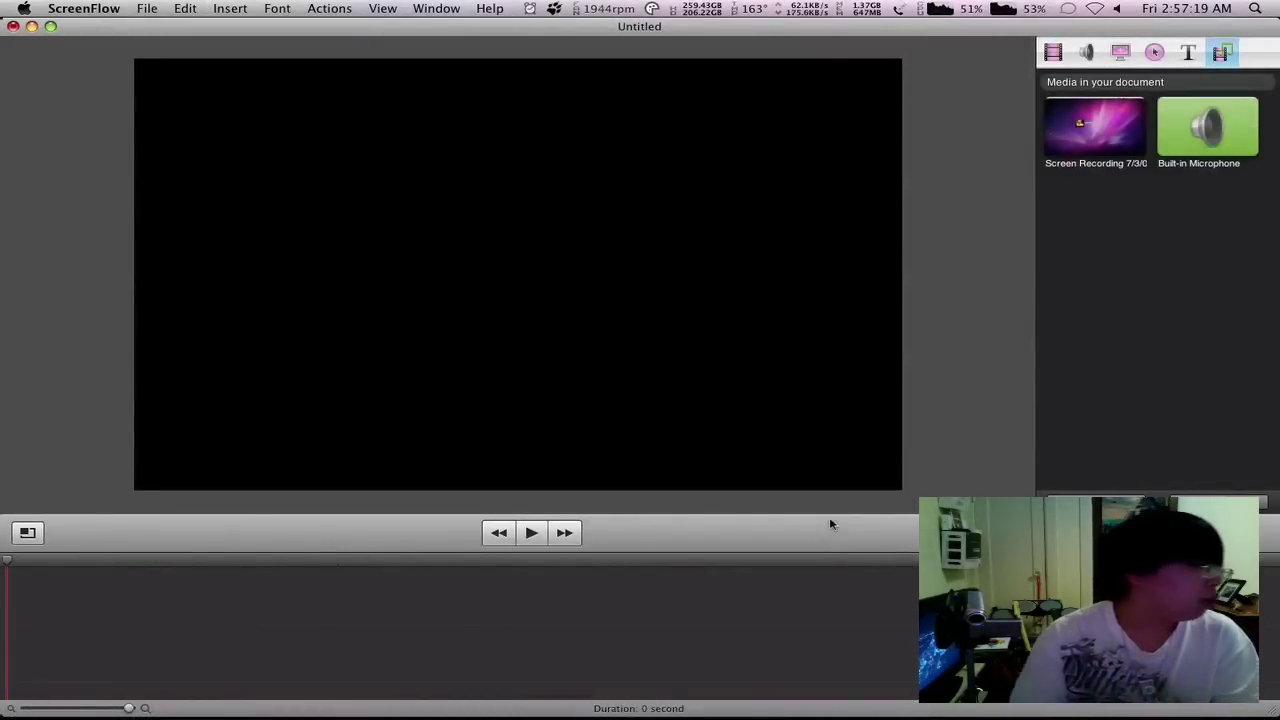
- Start a ScreenFlow movie export and bring up its customized movie settings window
click(147, 9)
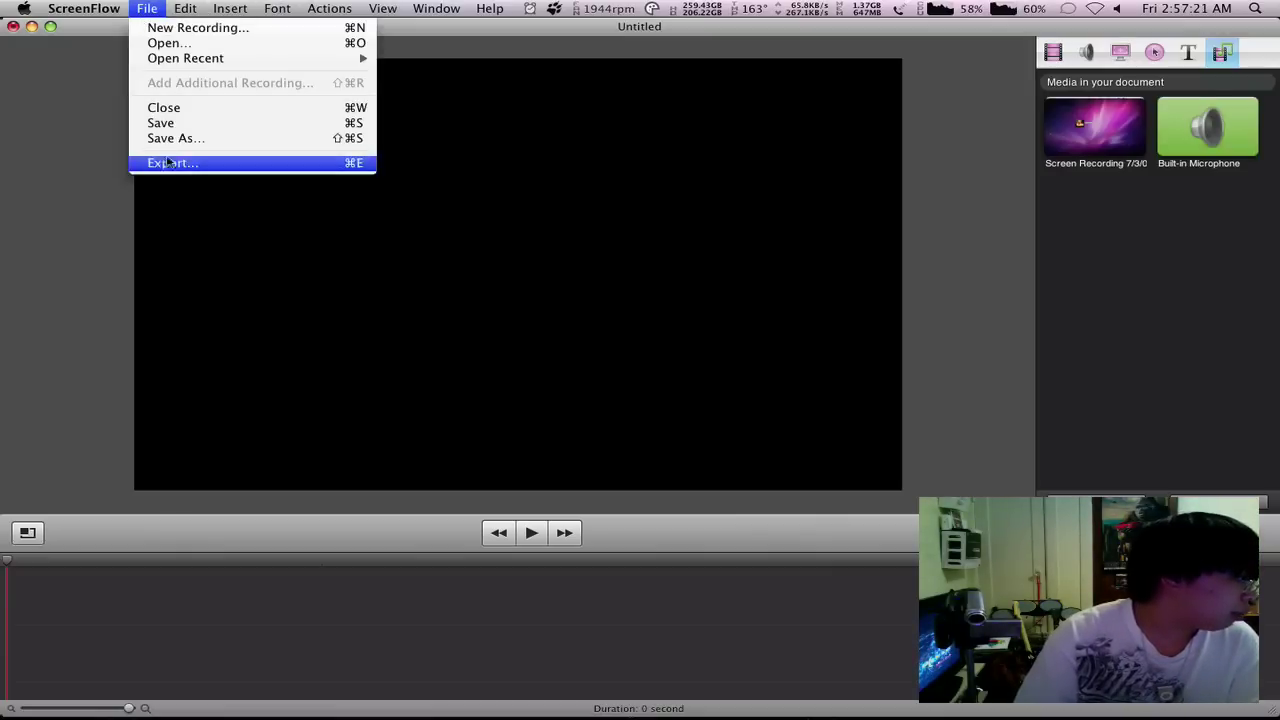
click(165, 165)
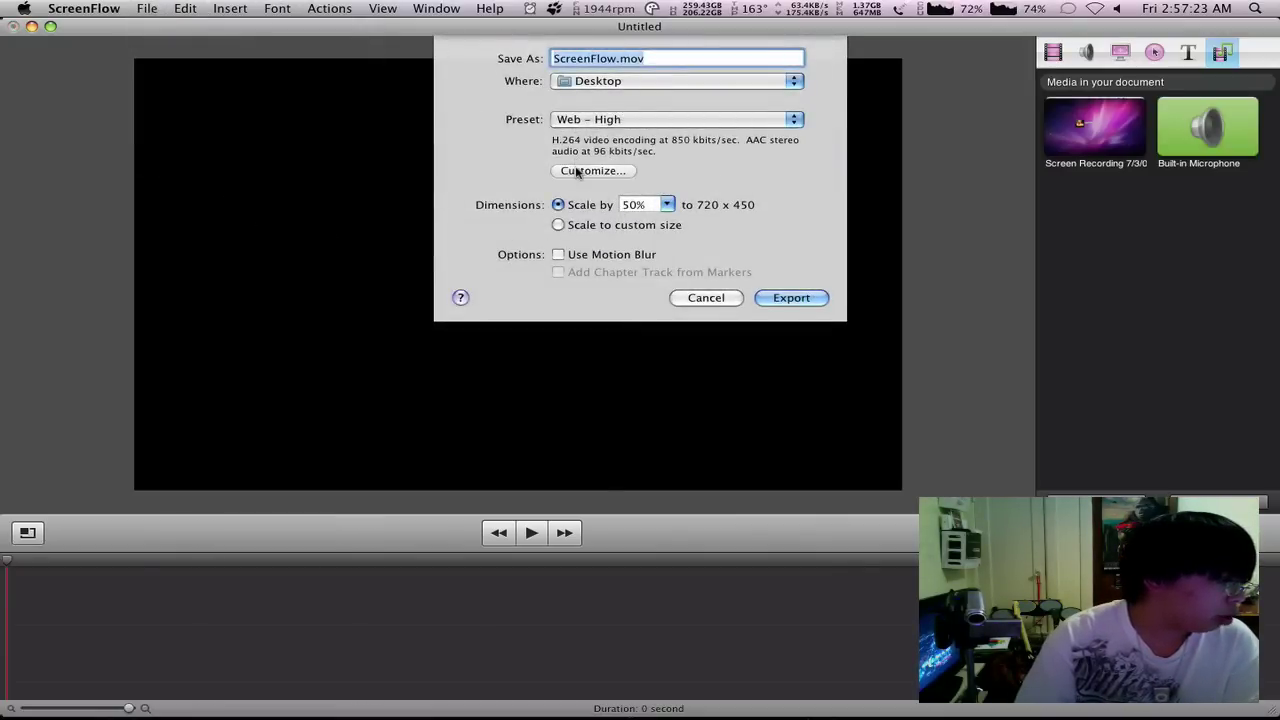
click(588, 170)
drag(670, 97, 623, 65)
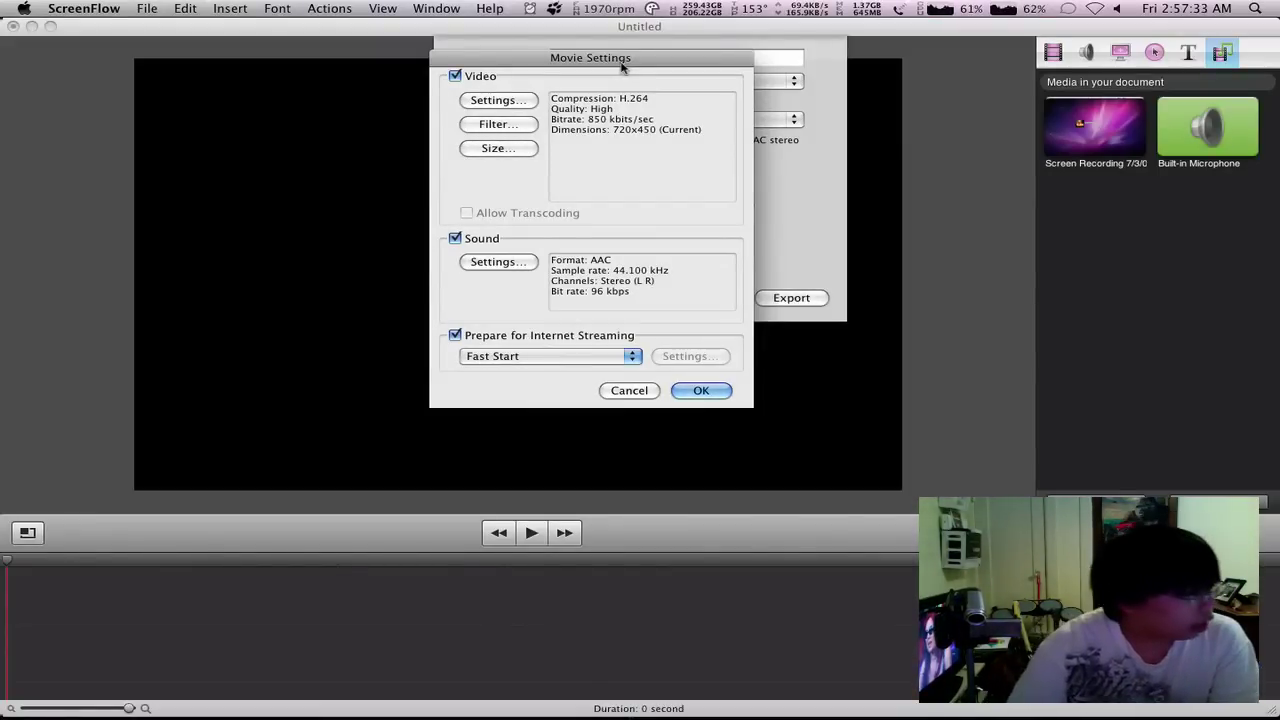
mouse_move(623, 60)
mouse_down()
mouse_move(625, 85)
mouse_move(685, 35)
mouse_up()
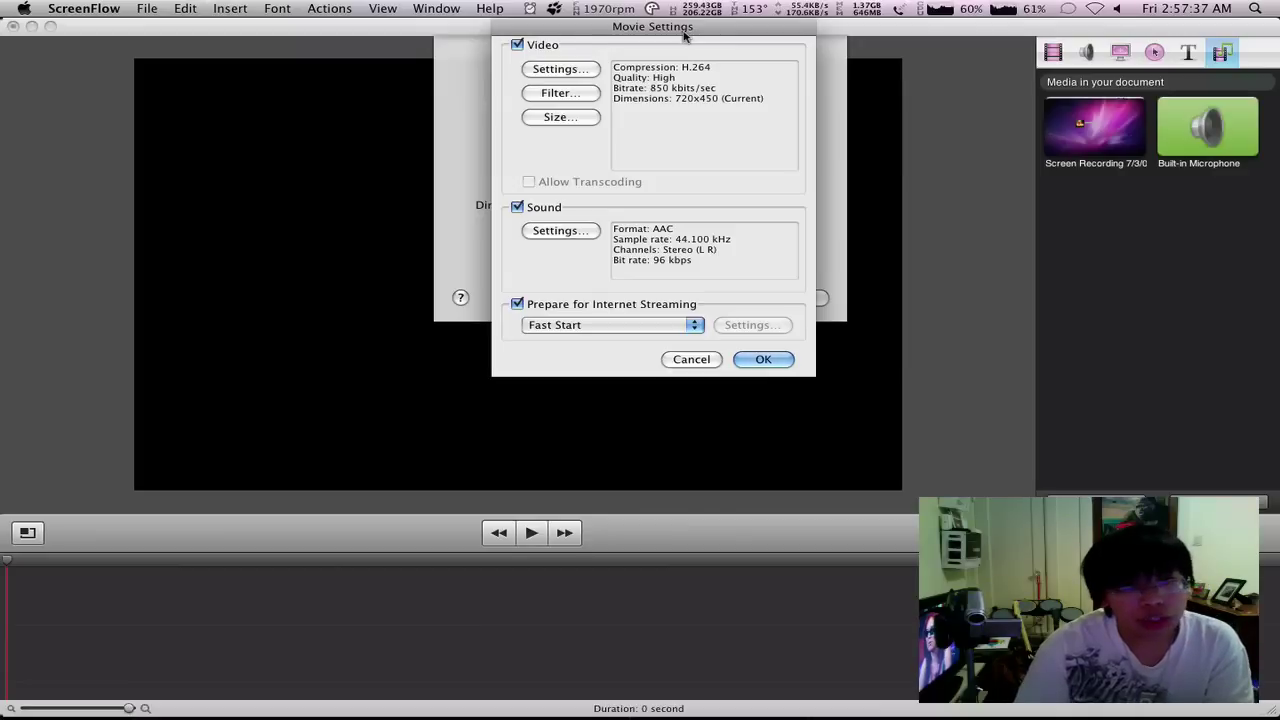
- Open the export Size settings and browse dimension presets such as 768 x 576 SD
click(559, 120)
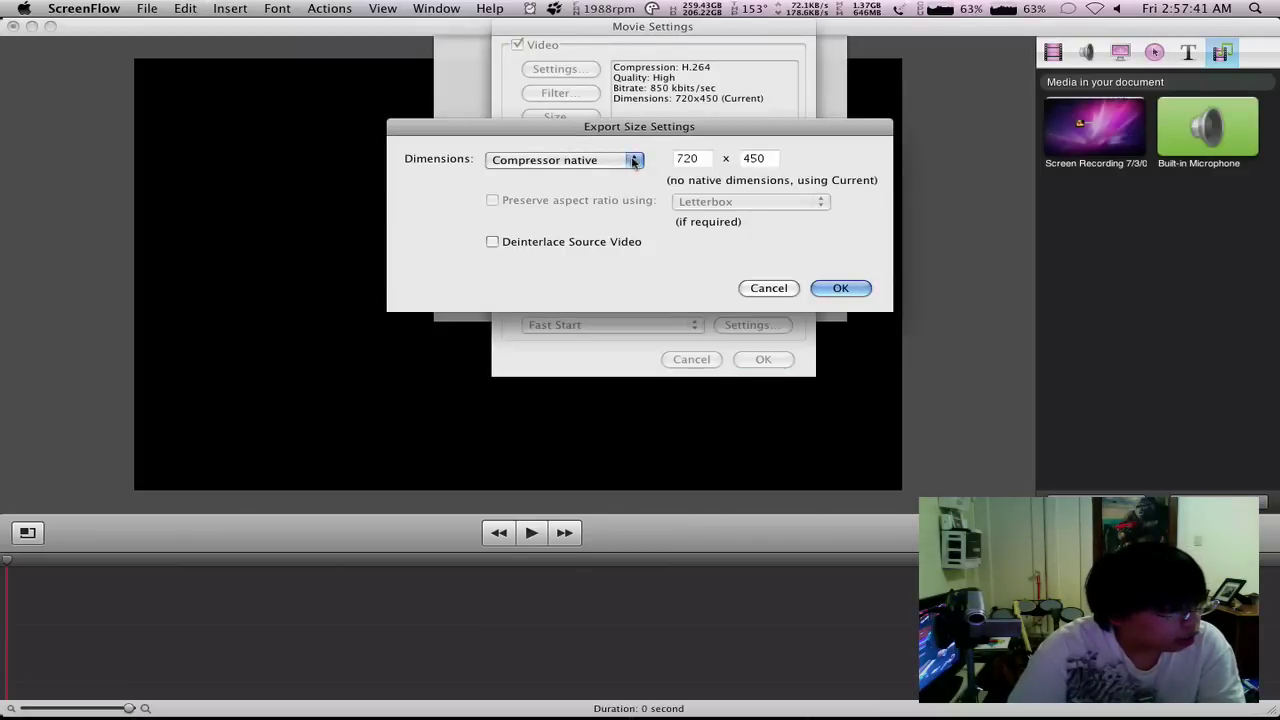
click(768, 290)
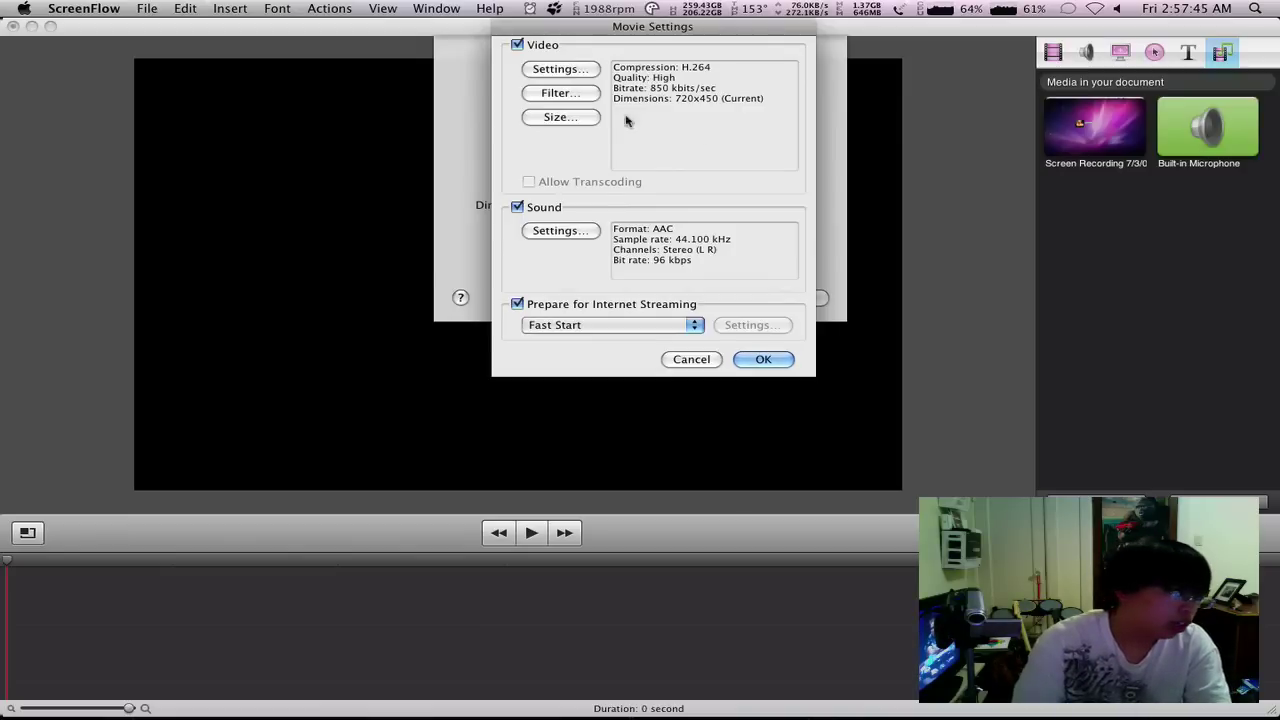
click(560, 118)
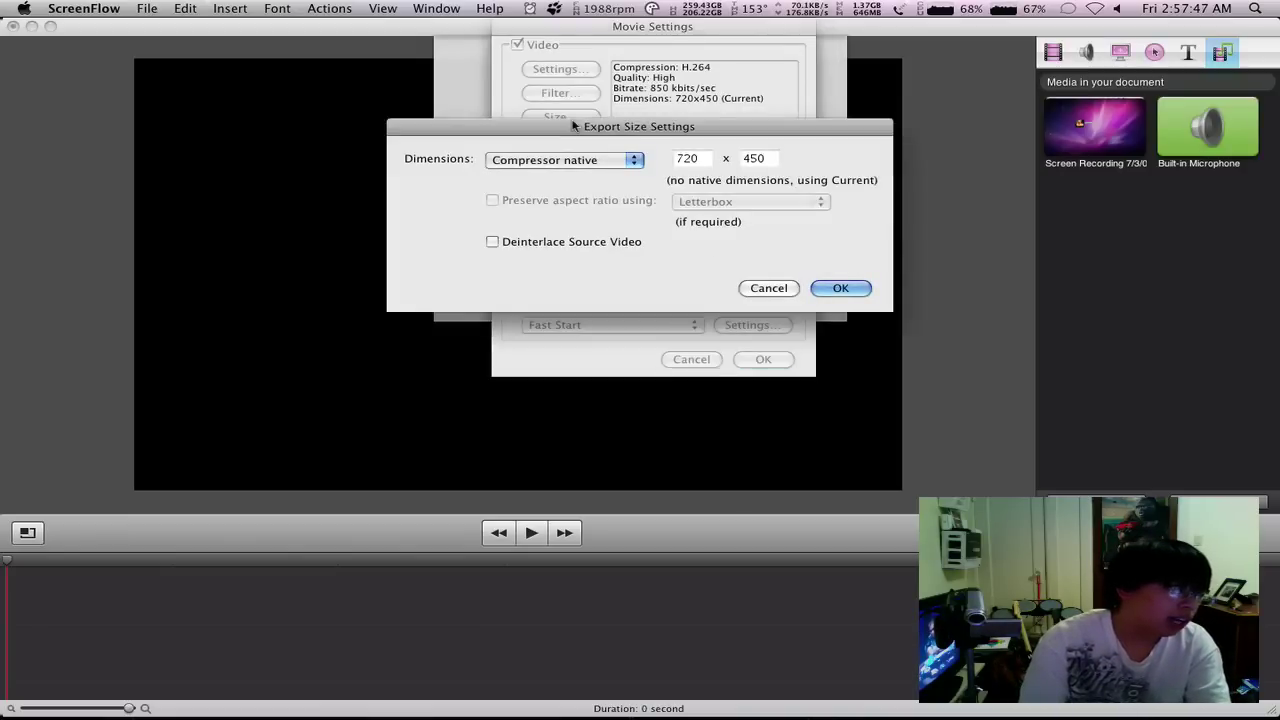
click(598, 168)
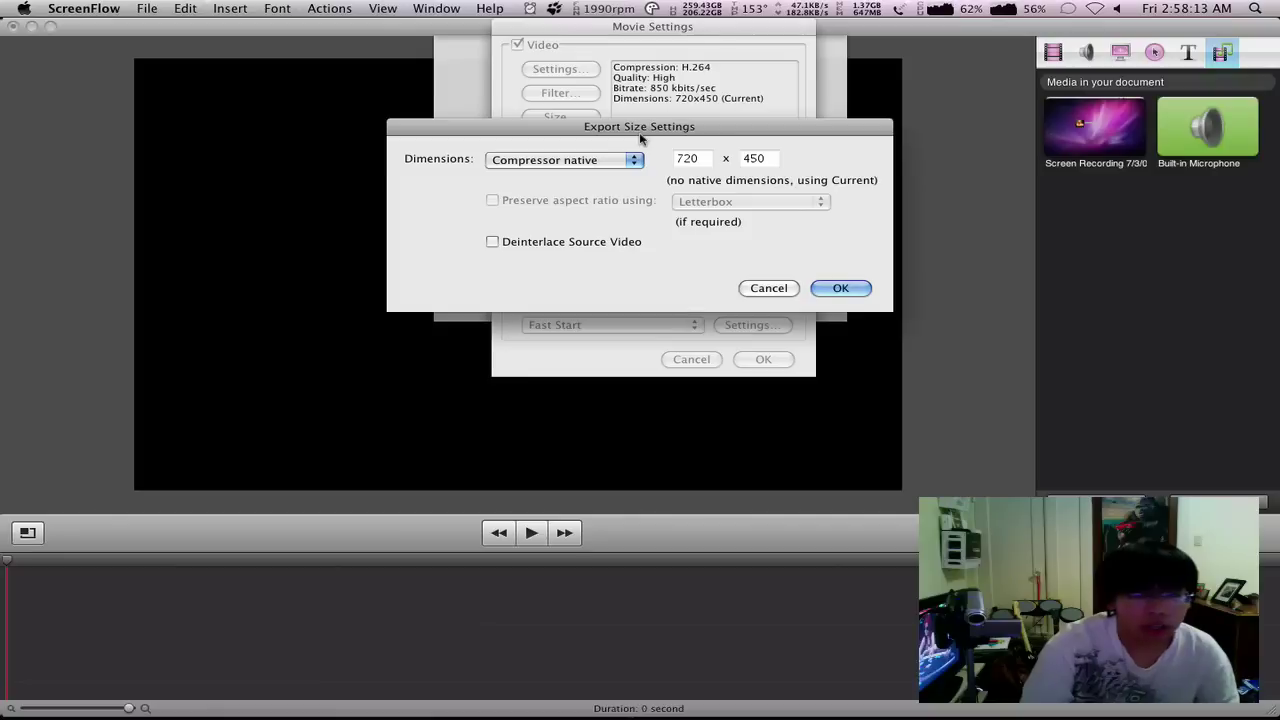
click(631, 161)
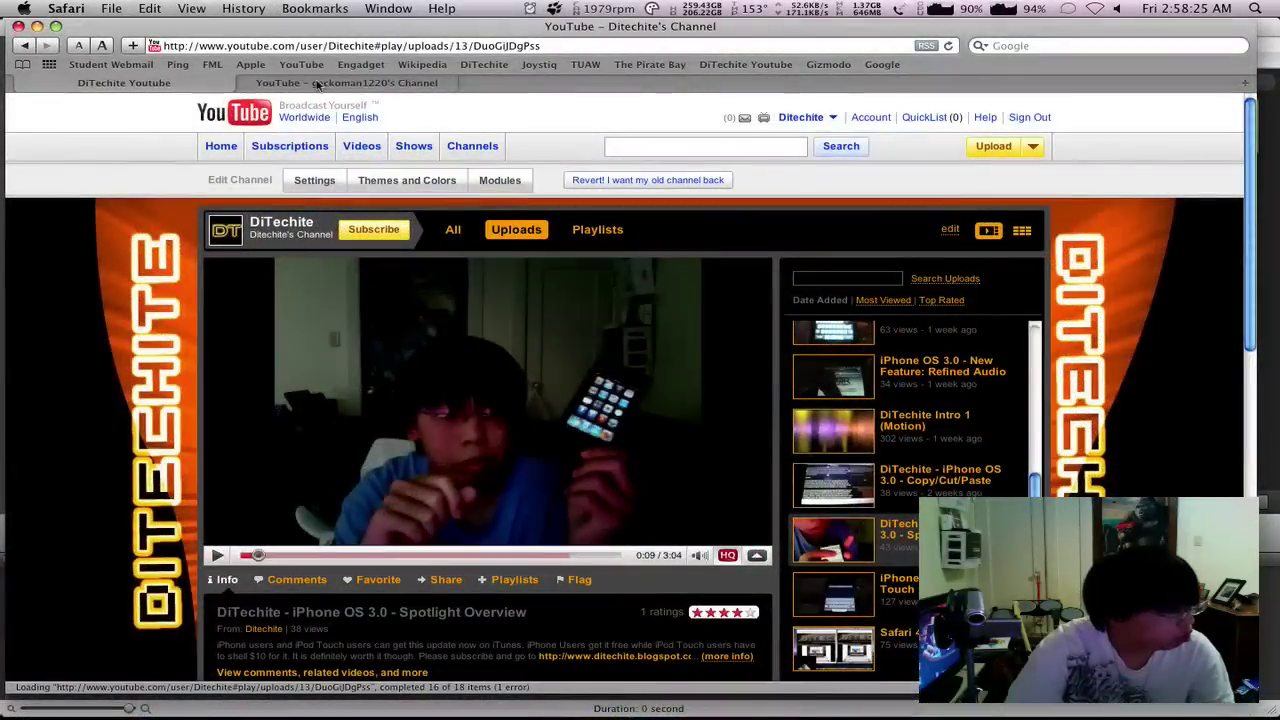
- On the other user's channel, play the Integra Type-R video, then the blue RX-7 upload
click(317, 85)
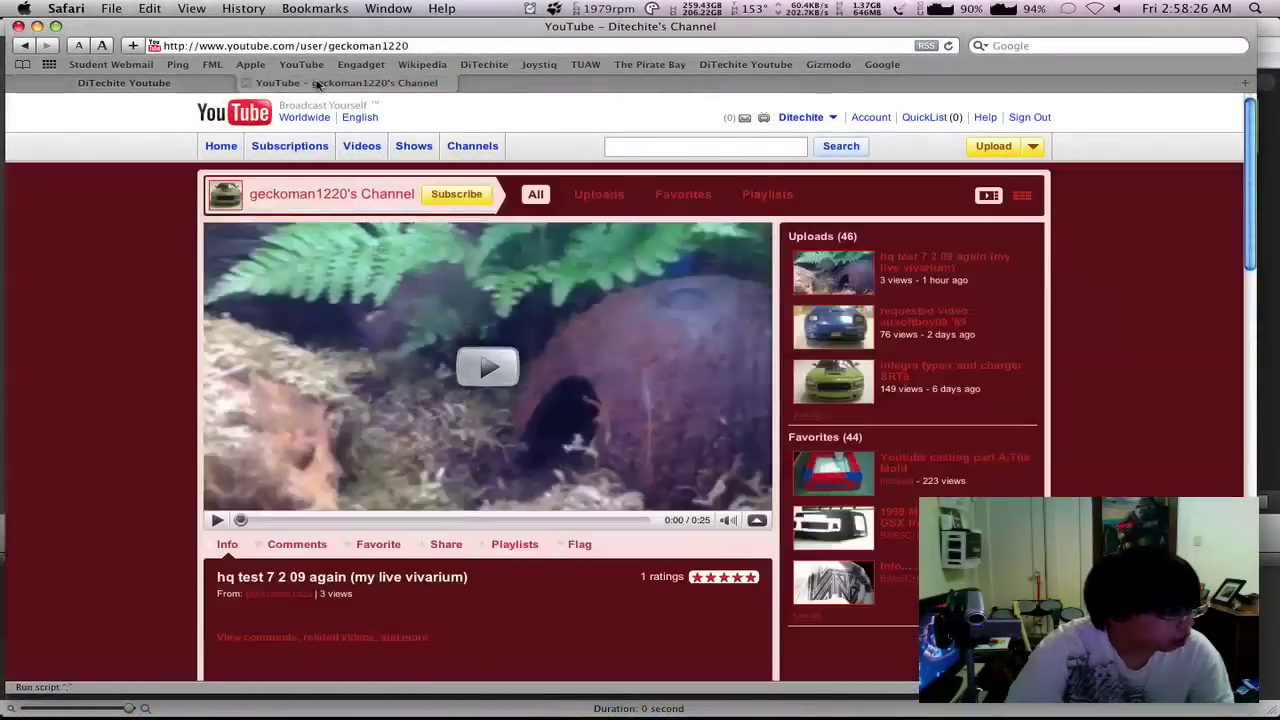
click(900, 315)
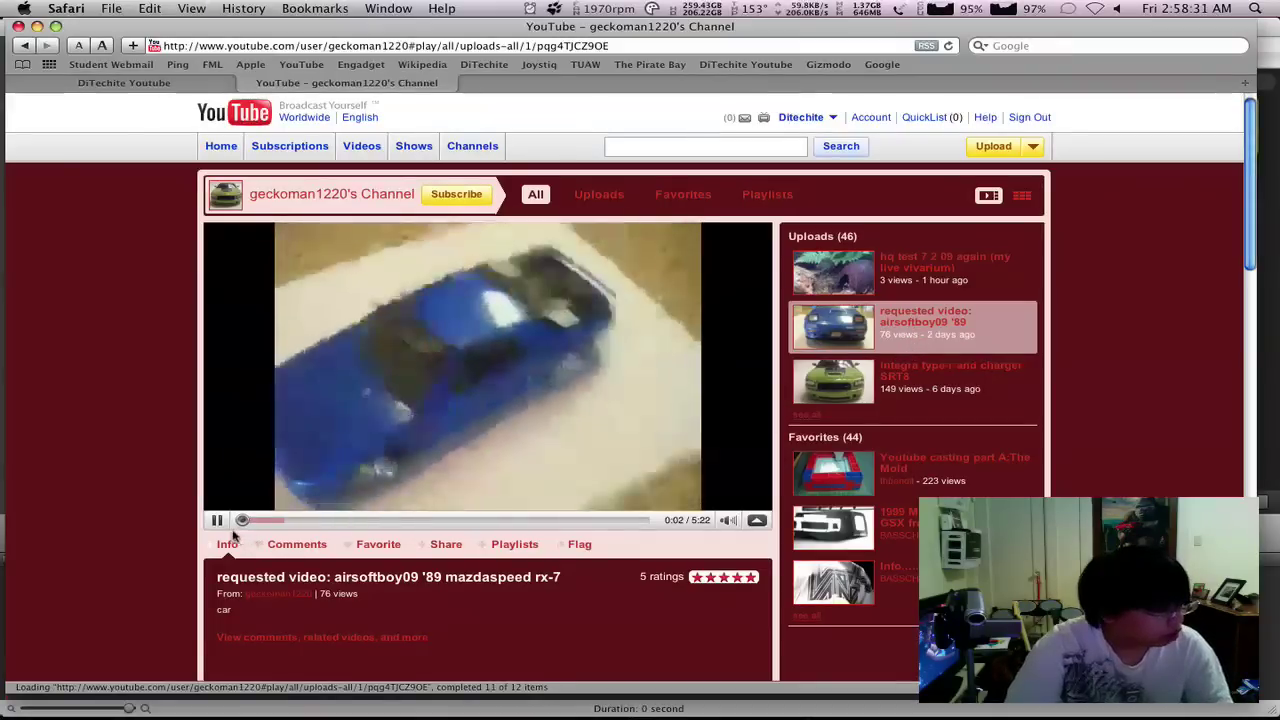
click(900, 376)
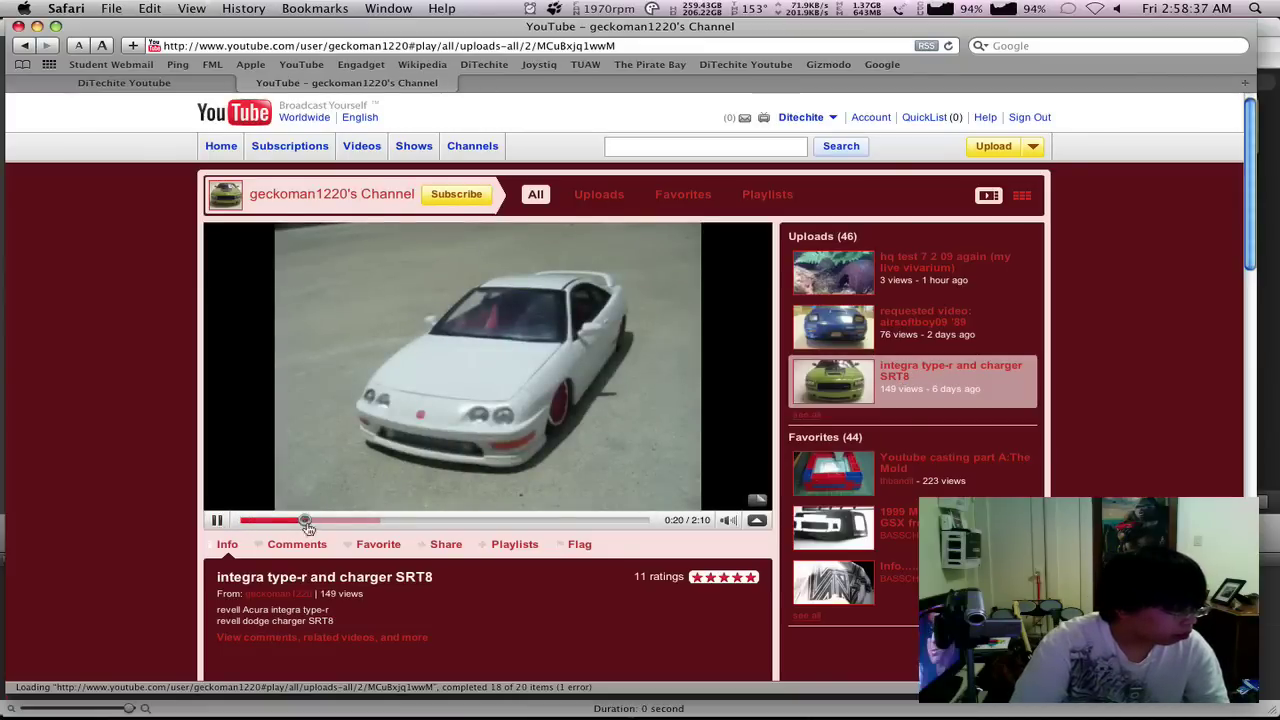
click(308, 520)
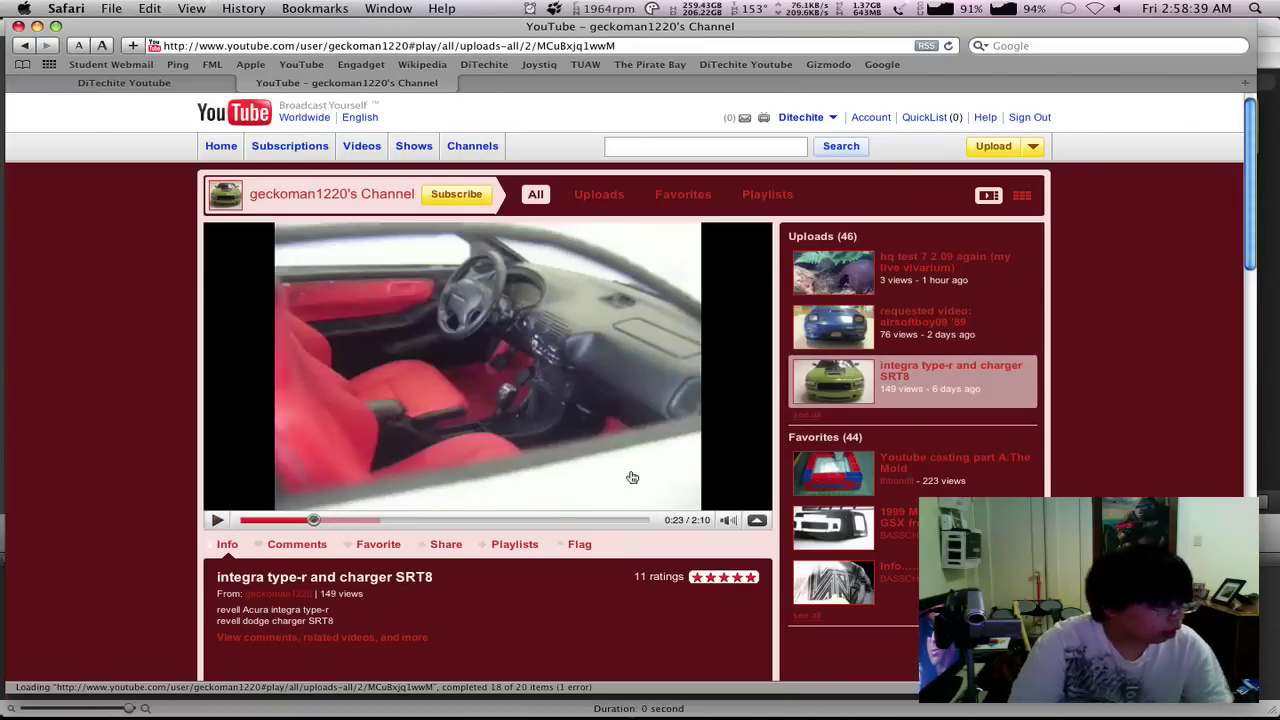
click(910, 320)
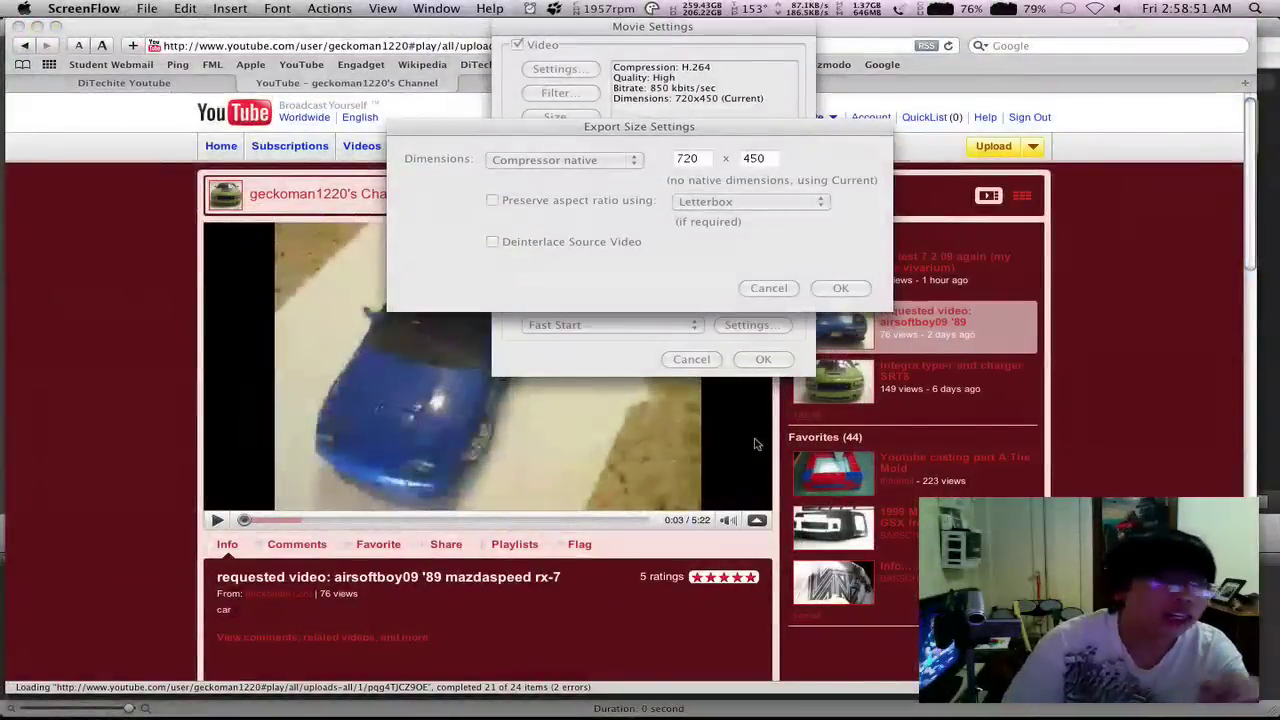
- Show the Dimensions presets list in ScreenFlow's Export Size Settings
click(634, 160)
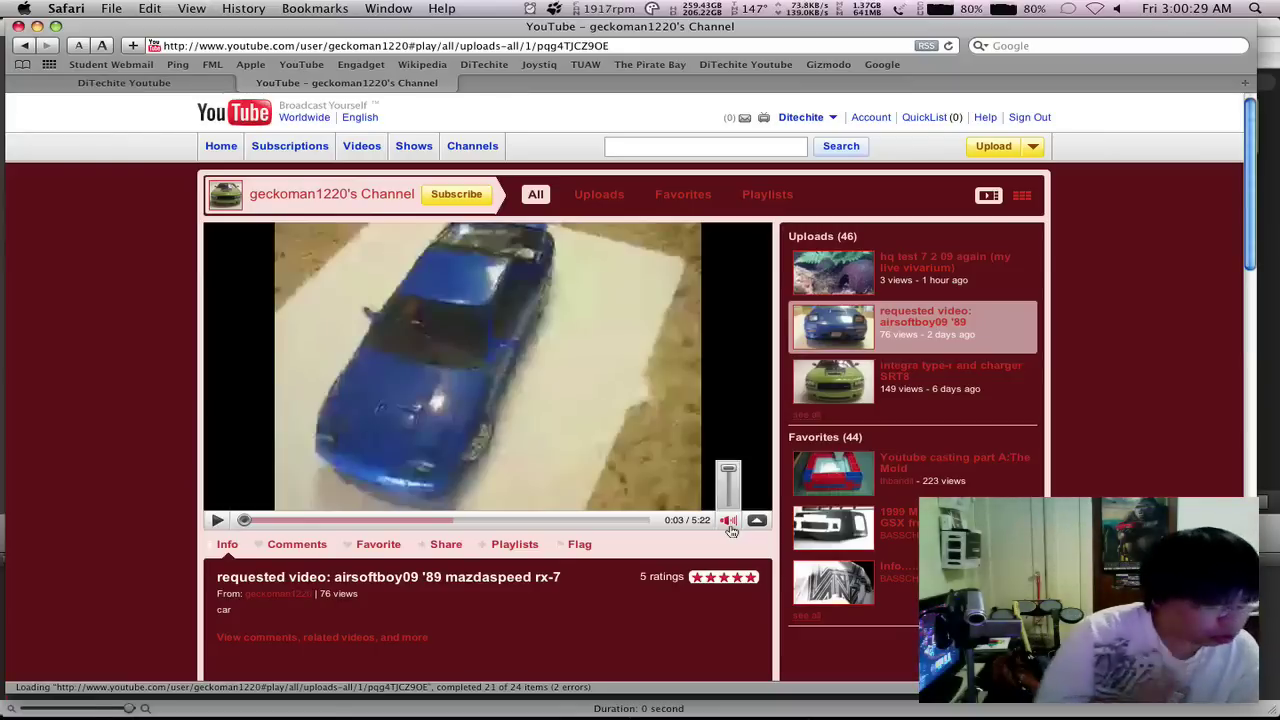
- Play the 'hq test 7 2 09 again' vivarium upload and open its watch page
click(897, 276)
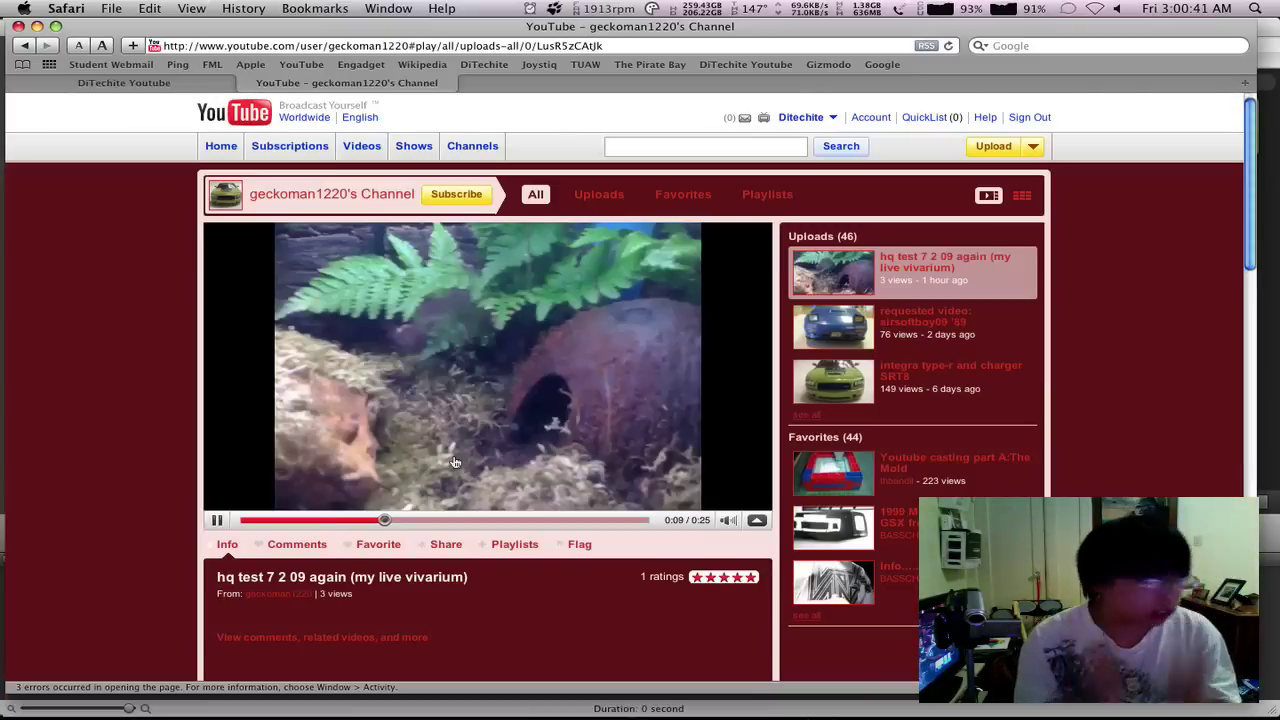
click(337, 584)
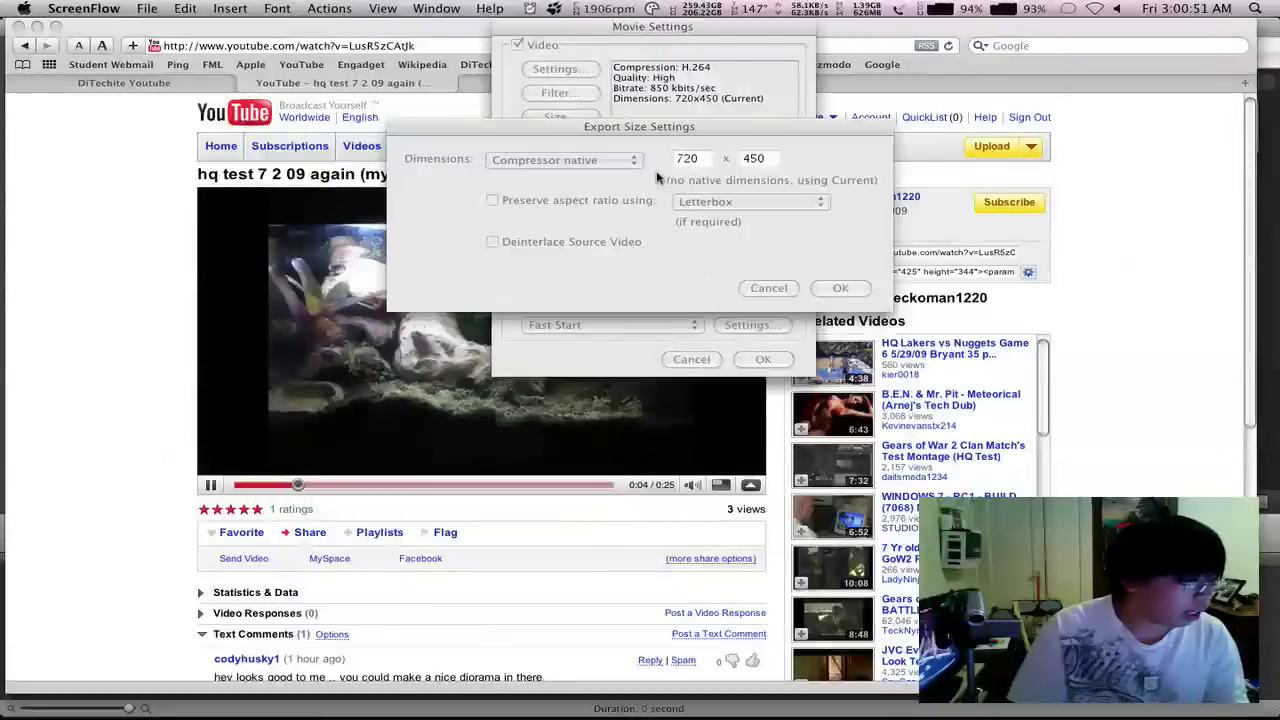
- Reposition the Export Size Settings window and reopen its Dimensions presets list
click(663, 138)
drag(663, 138, 647, 163)
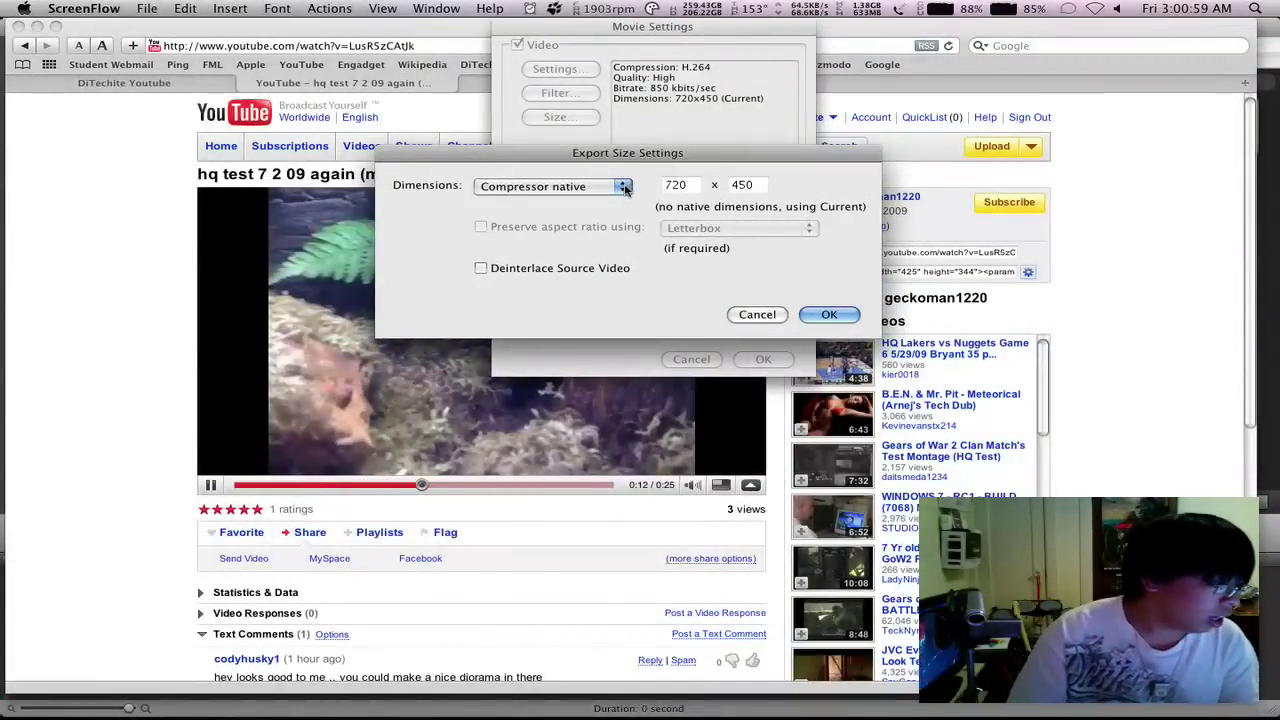
click(624, 188)
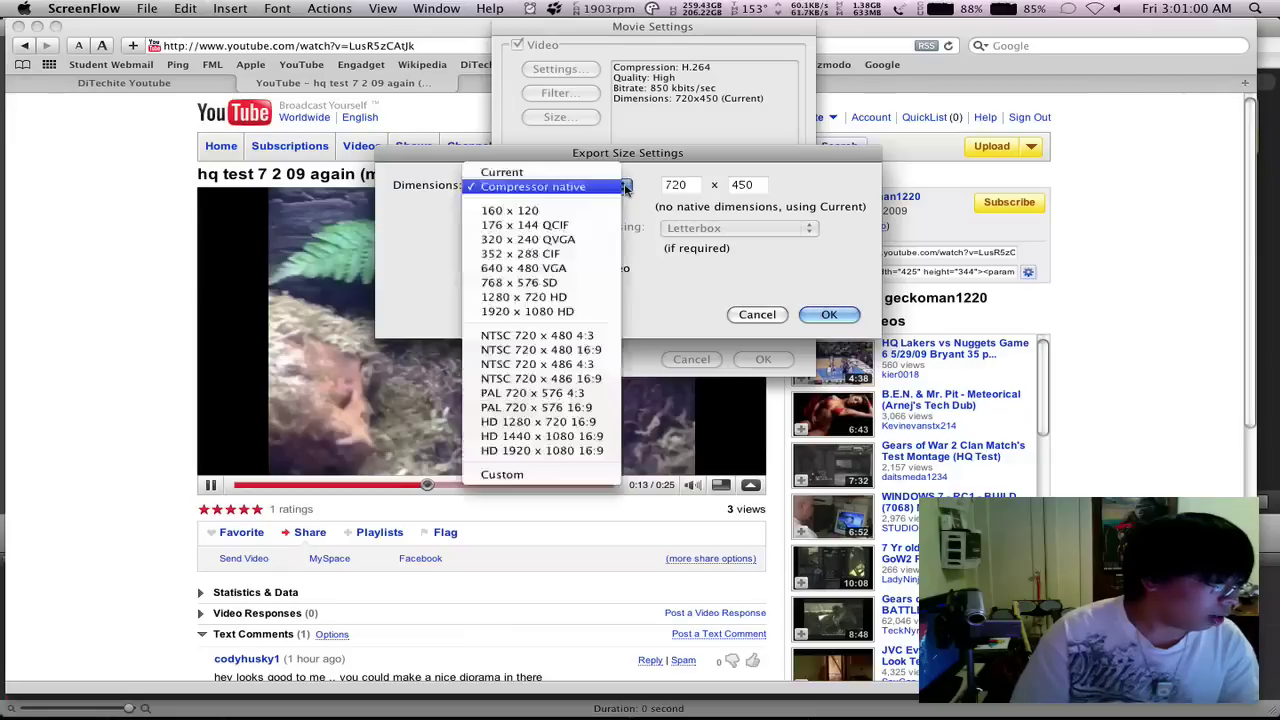
click(645, 274)
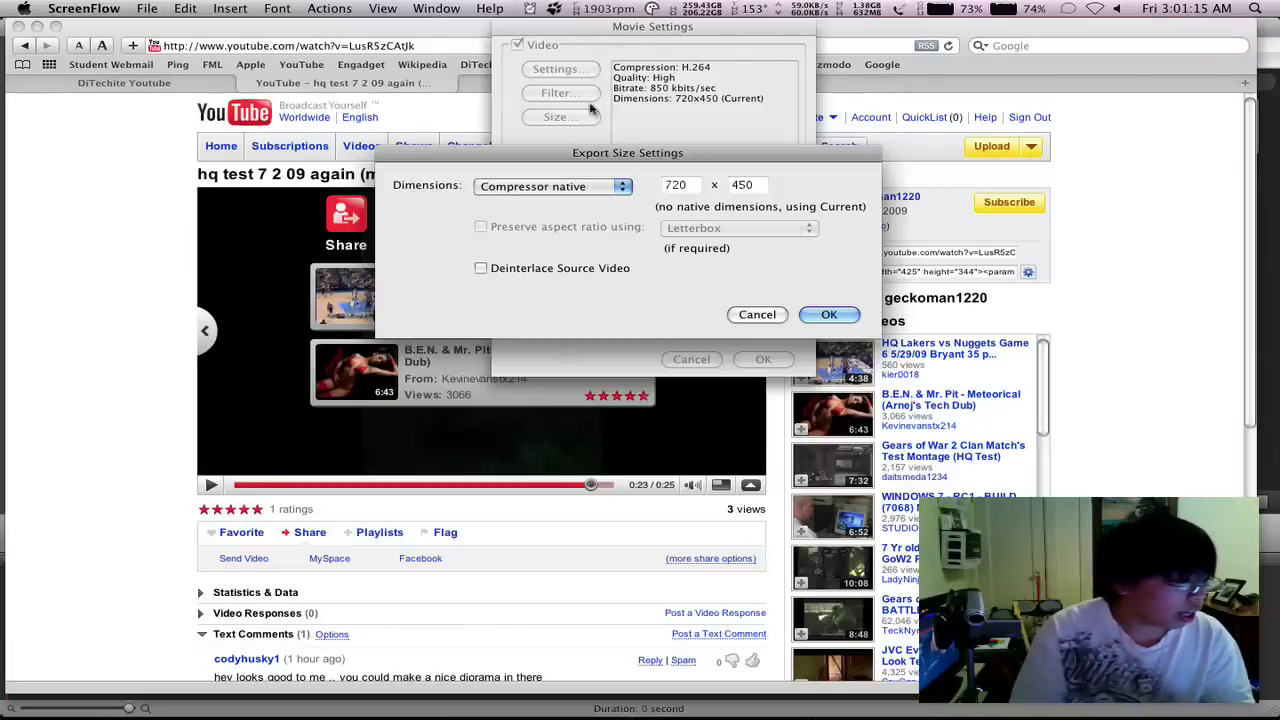
click(566, 190)
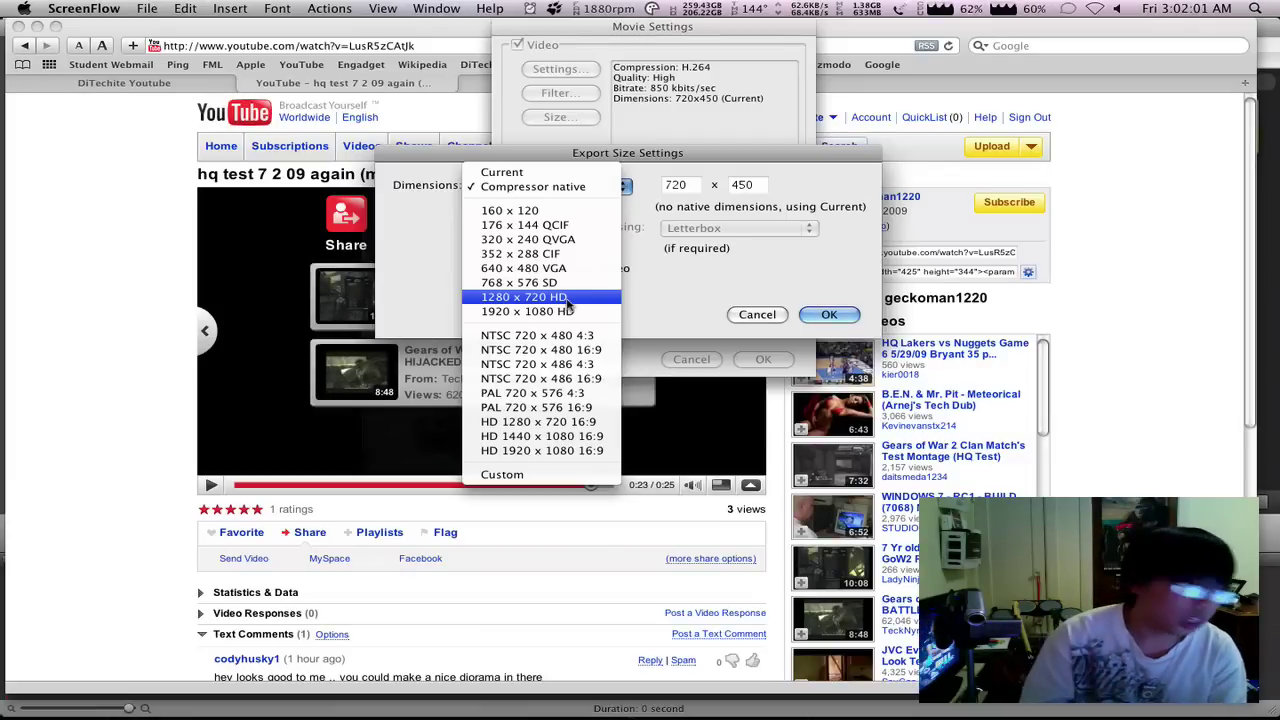
- Set the export size to 1280 x 720 HD
click(566, 303)
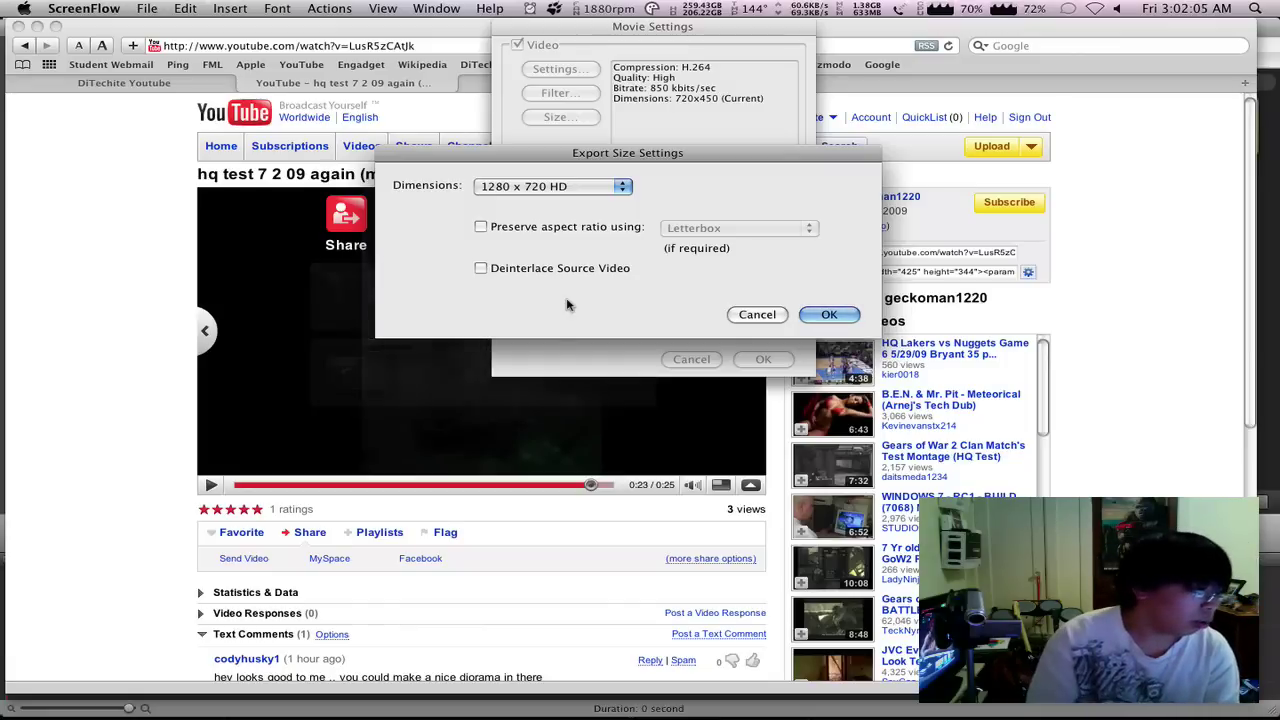
drag(605, 168, 730, 223)
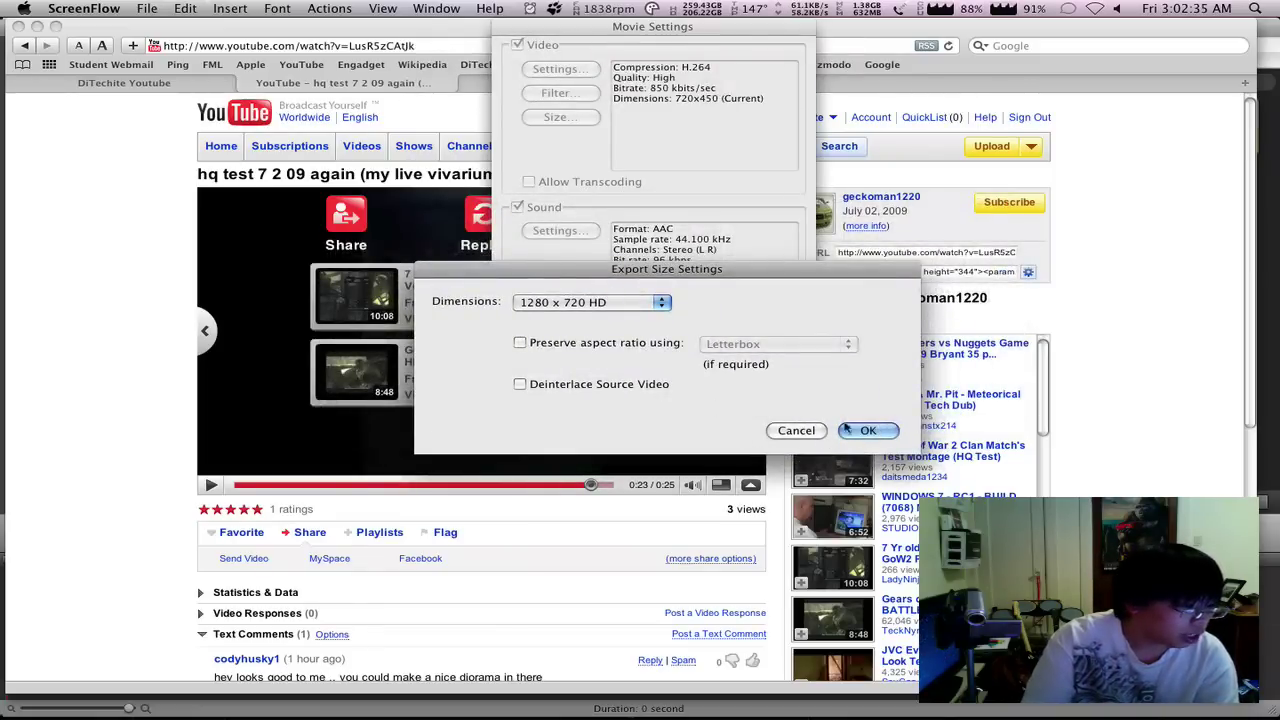
click(872, 434)
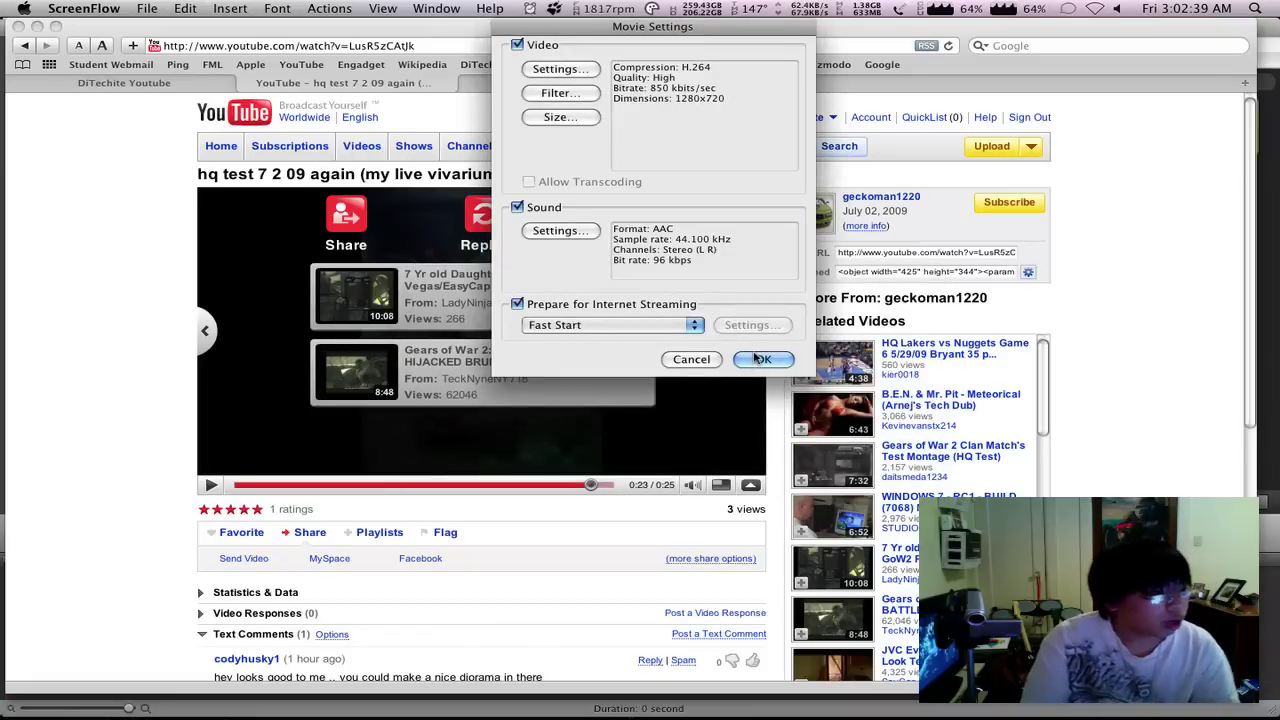
- Reset the video compression to H.264 with quality raised to Best
click(568, 70)
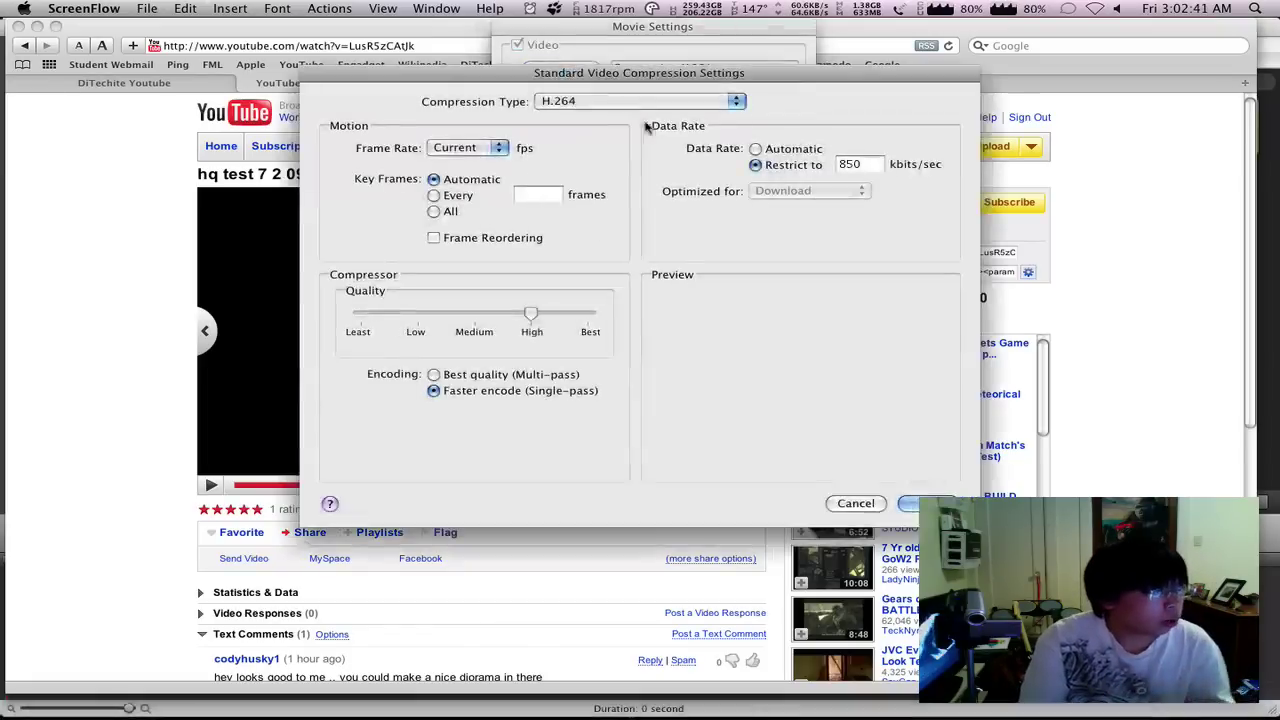
click(728, 104)
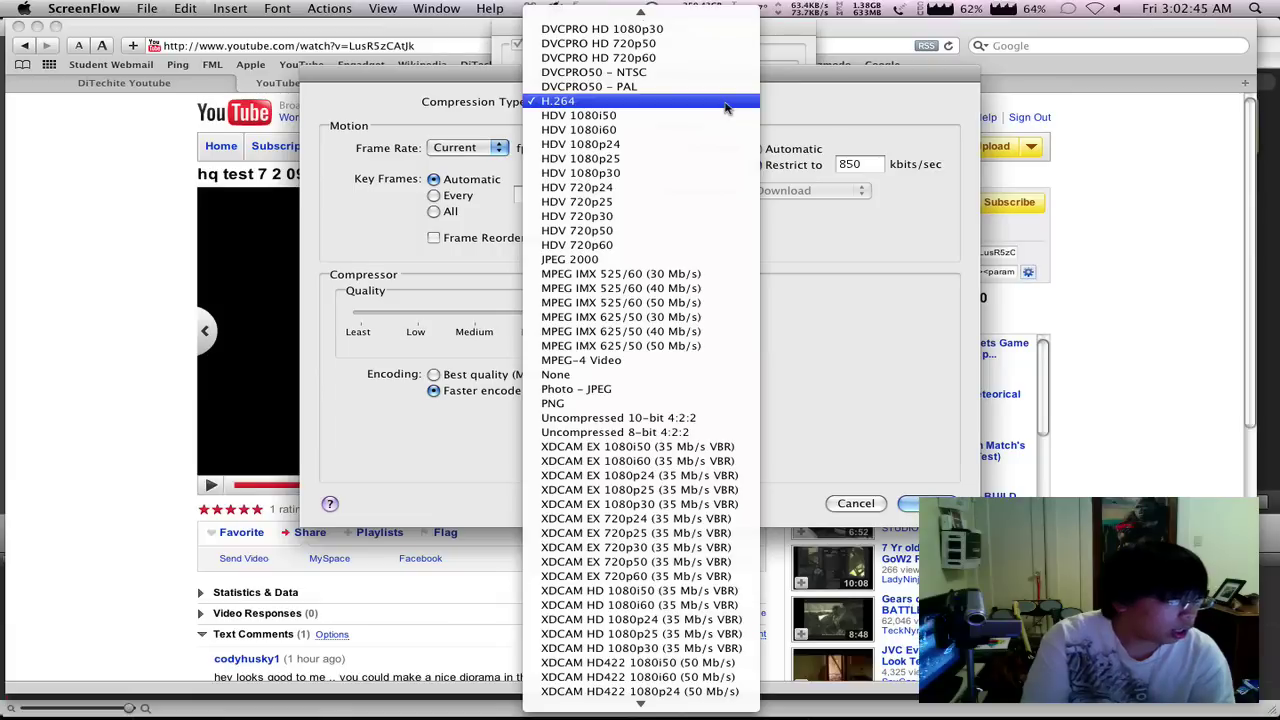
click(728, 106)
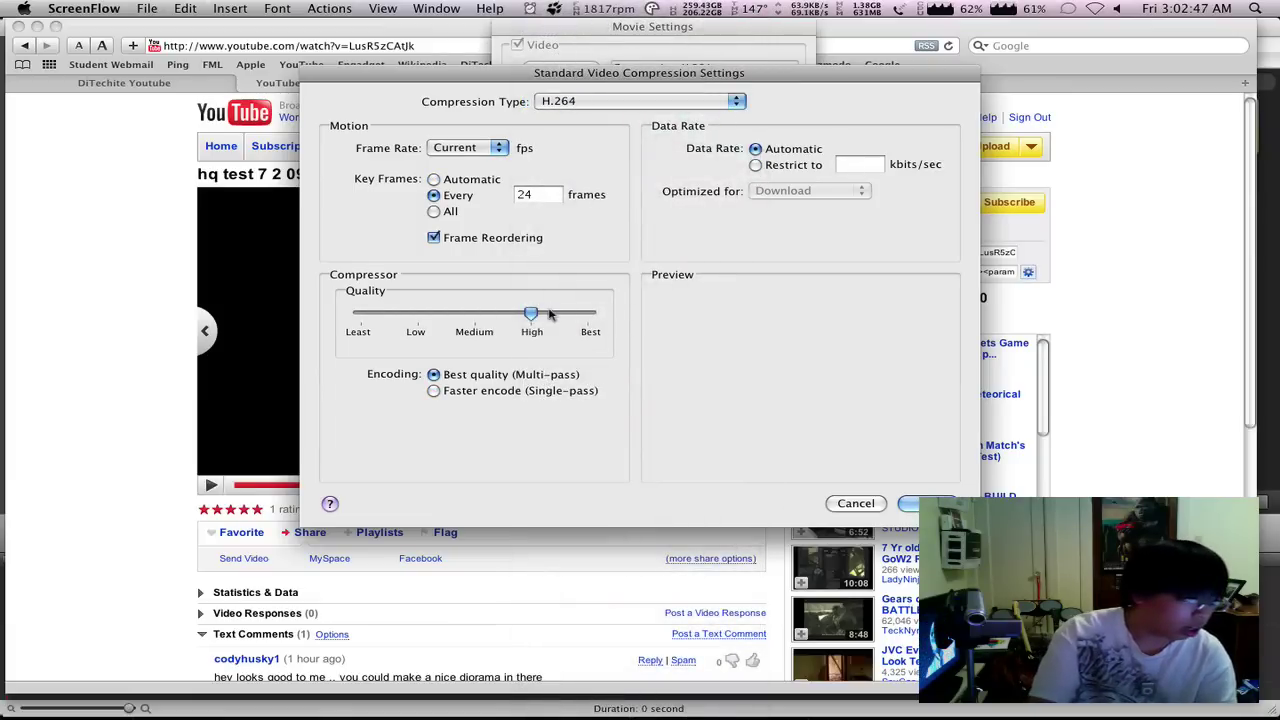
drag(530, 314, 596, 318)
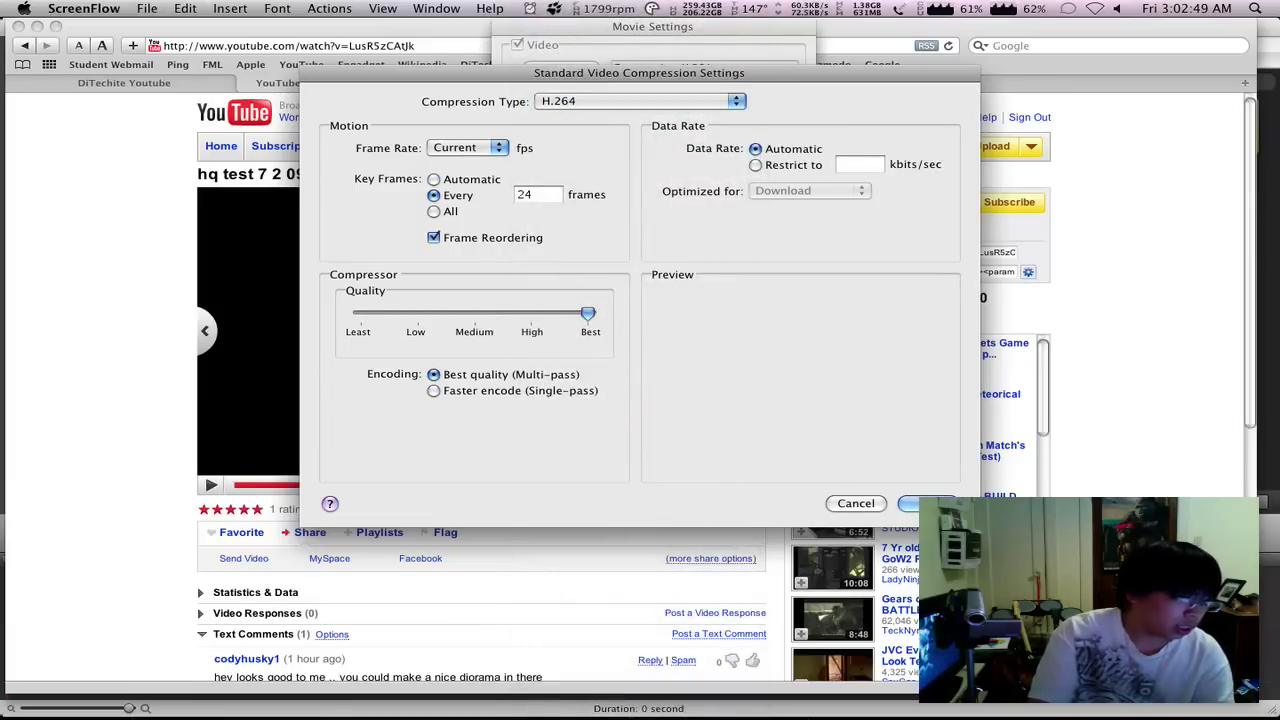
click(928, 503)
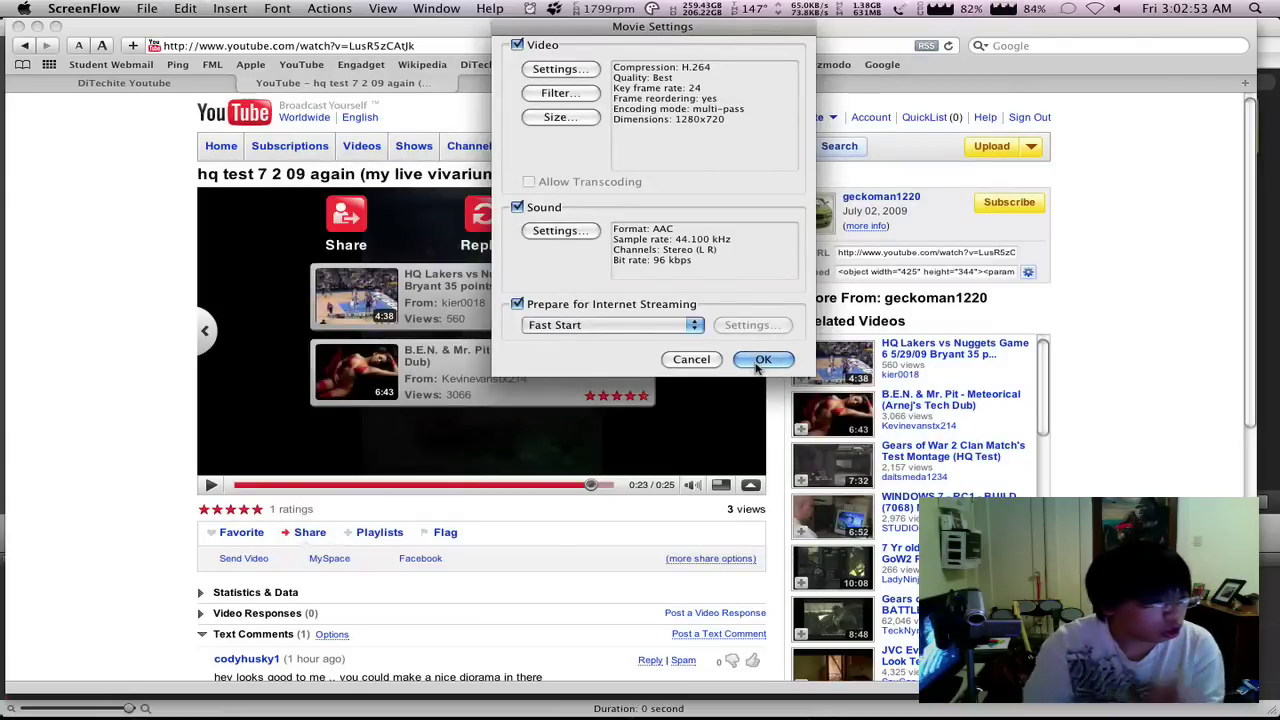
- Close the movie settings, then open the channel page and play its featured video
click(759, 362)
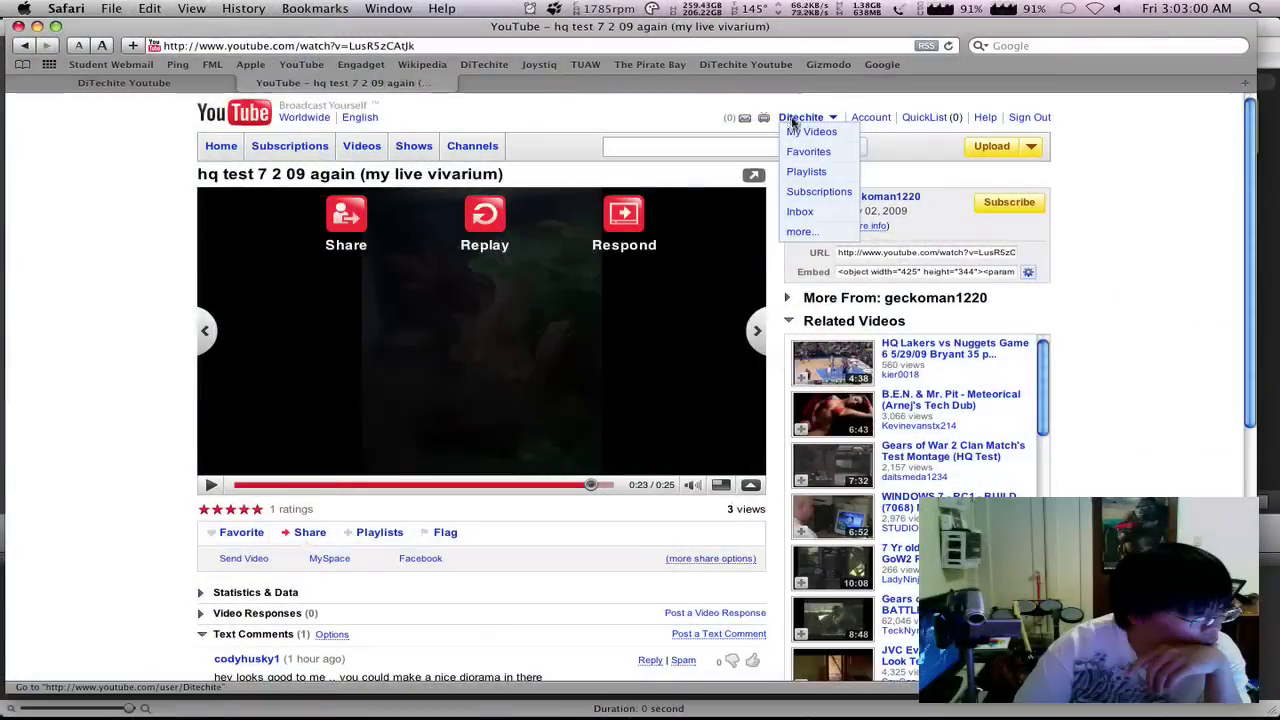
click(800, 117)
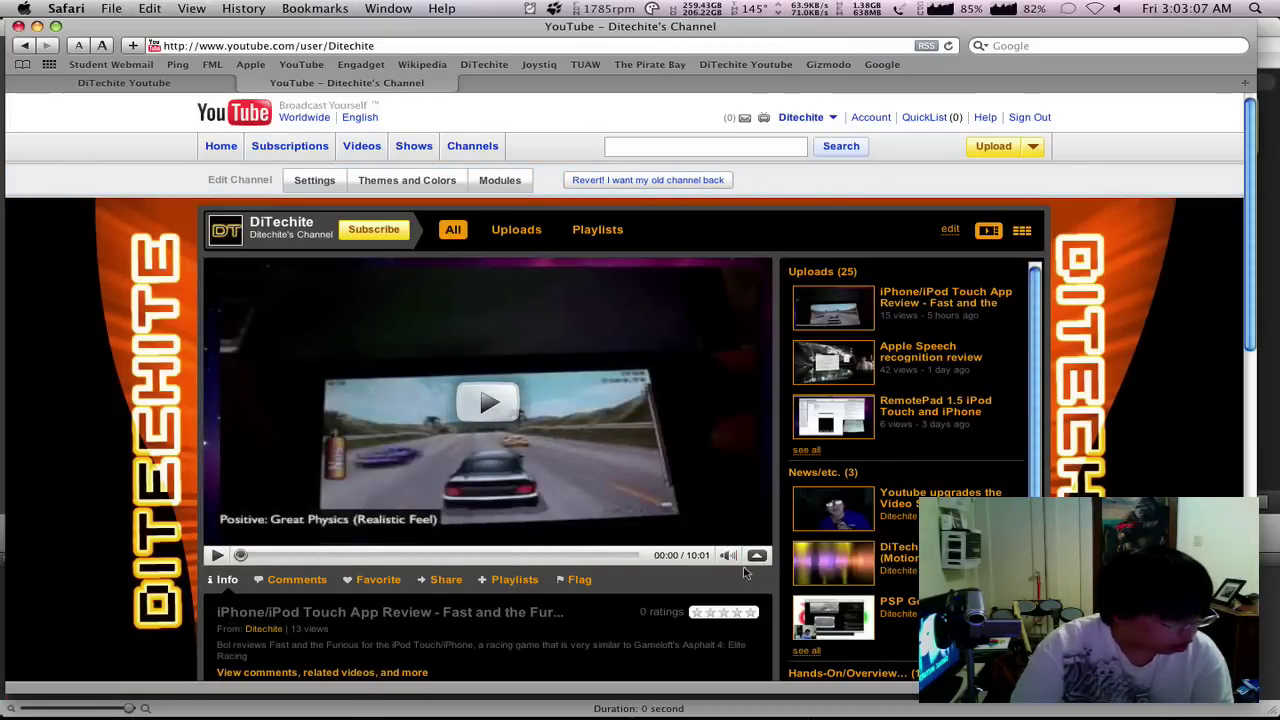
click(302, 537)
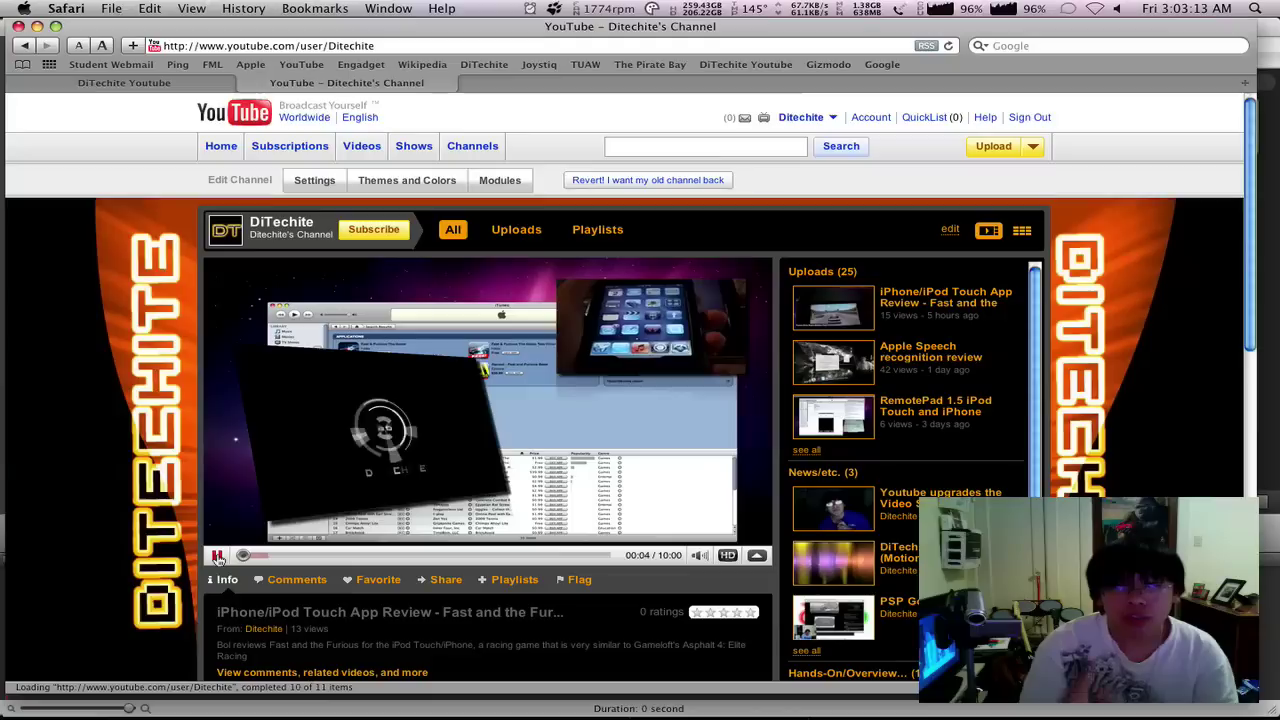
click(37, 26)
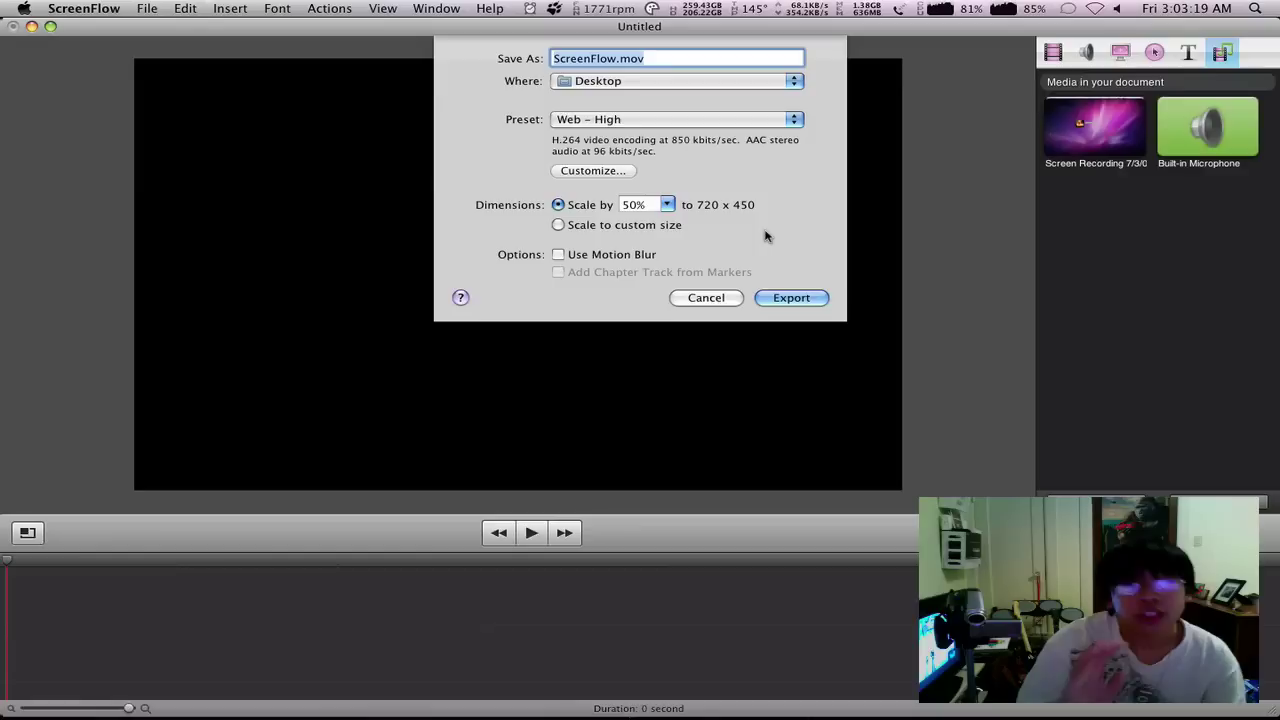
click(601, 174)
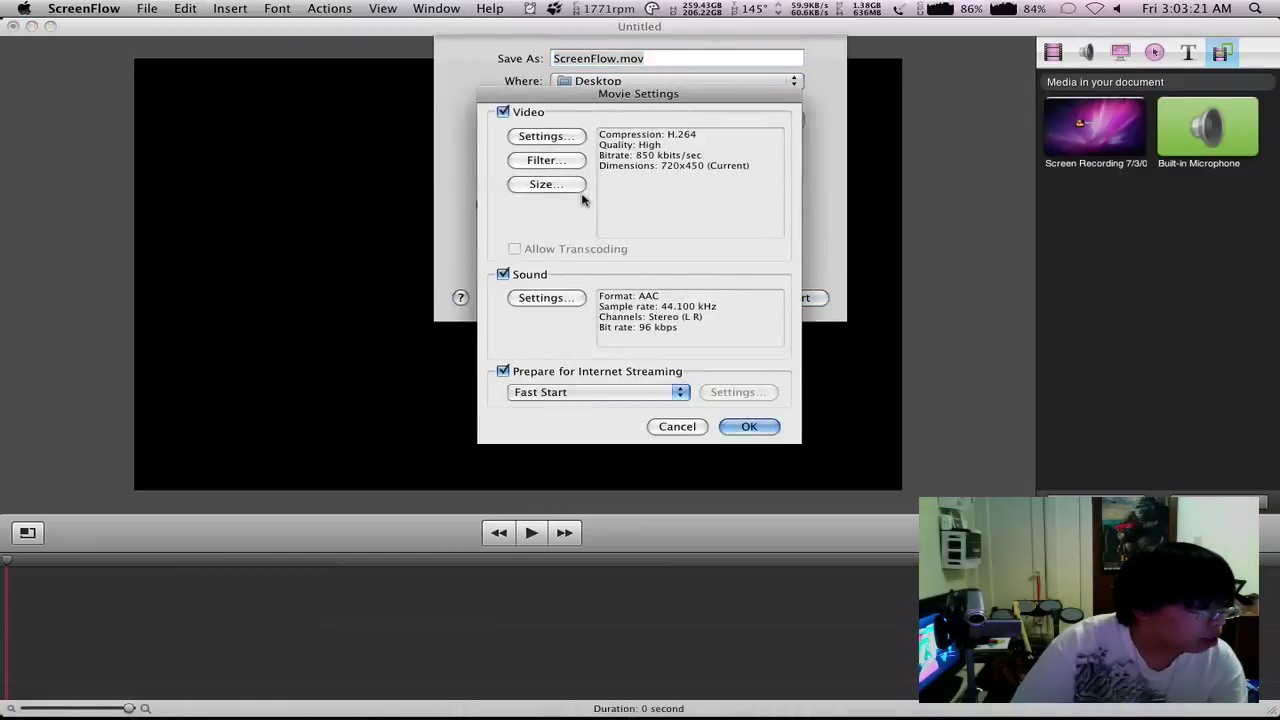
click(560, 186)
click(637, 166)
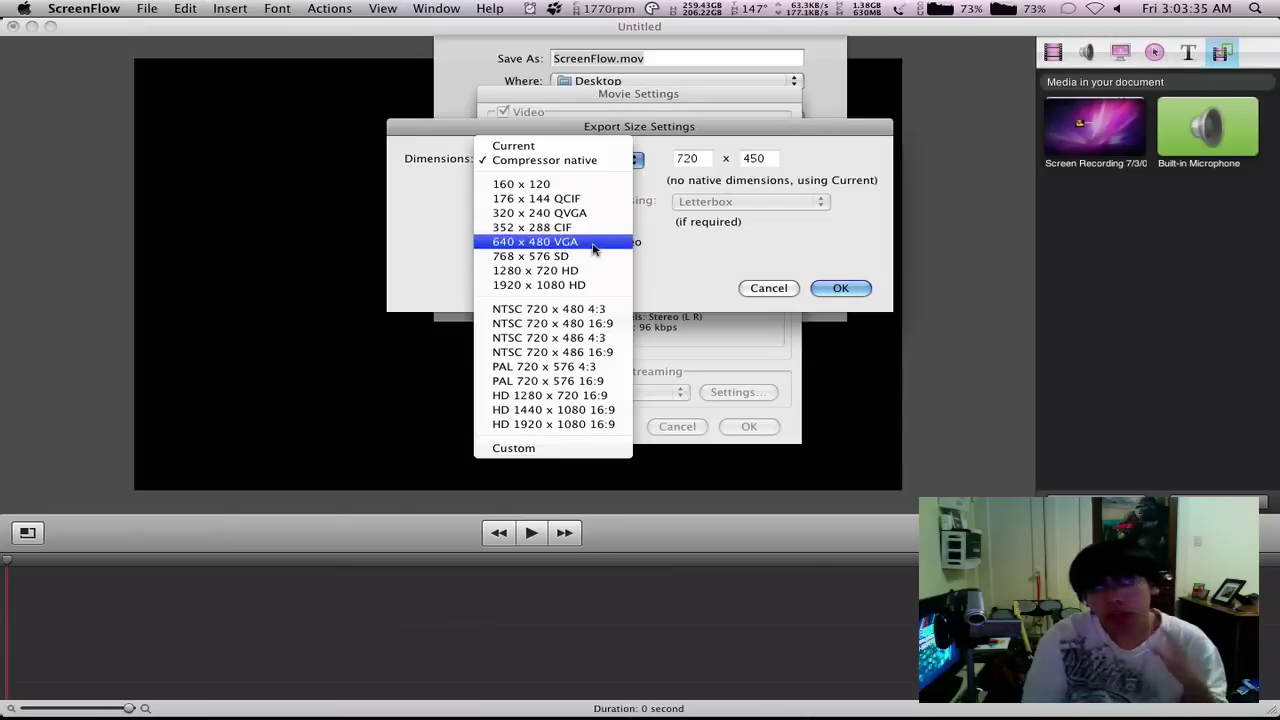
click(737, 266)
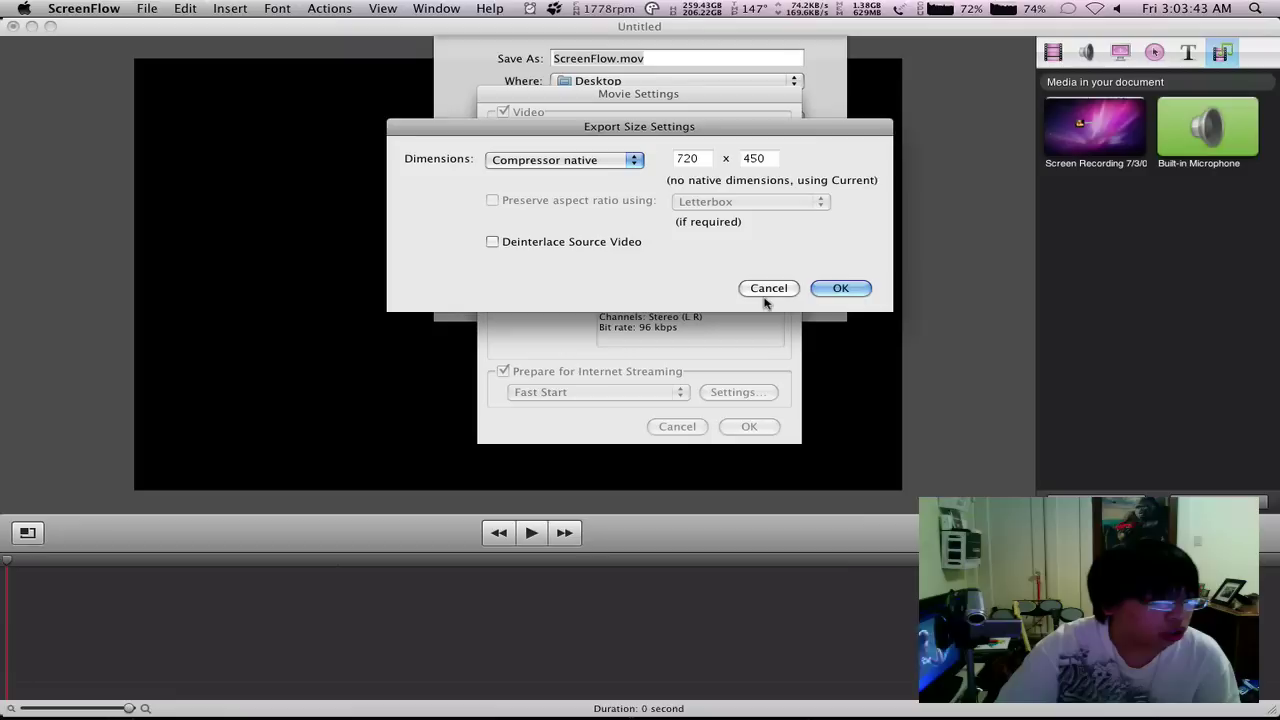
click(767, 289)
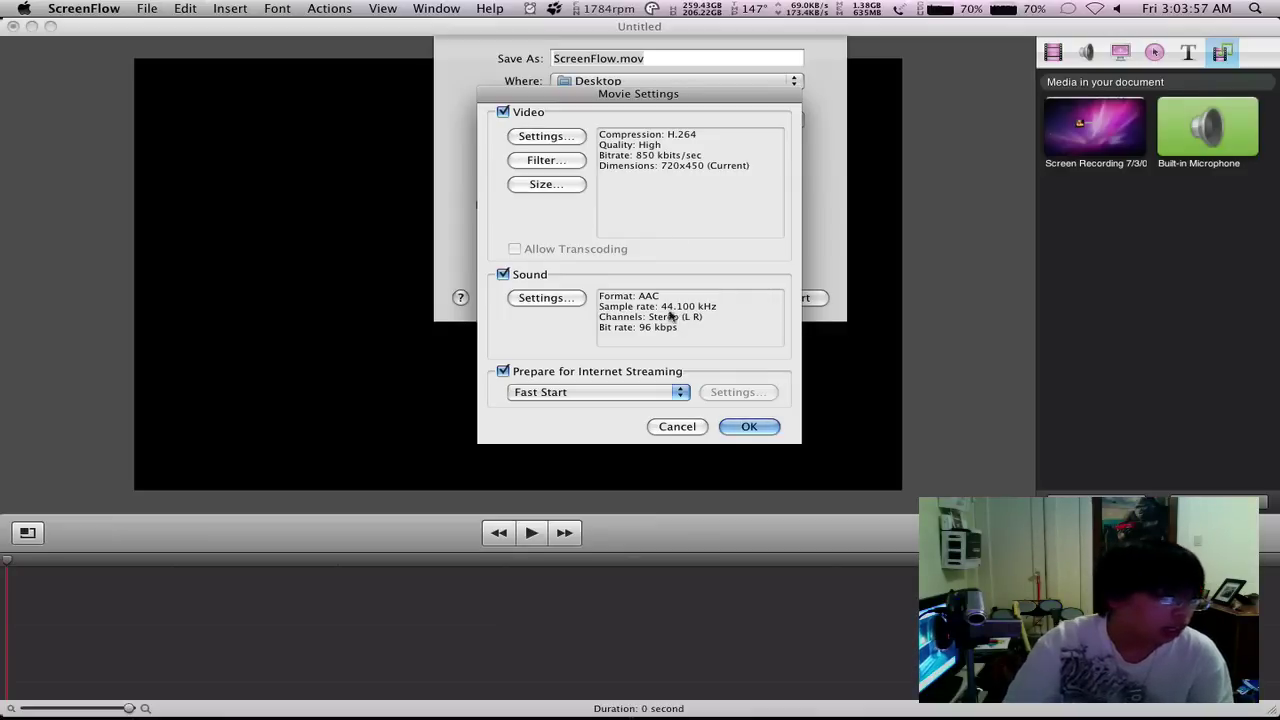
- Cancel the ScreenFlow export unchanged and minimise the project window to reveal ScreenFlow.mov
click(690, 428)
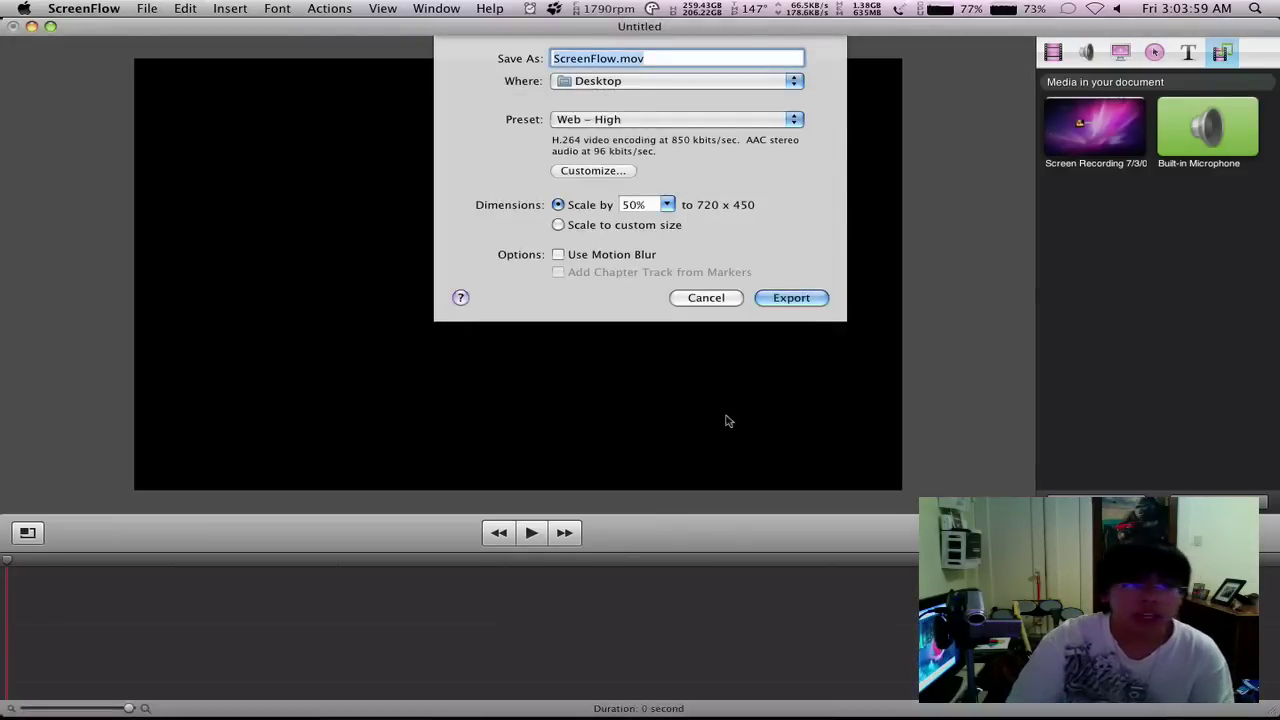
click(705, 298)
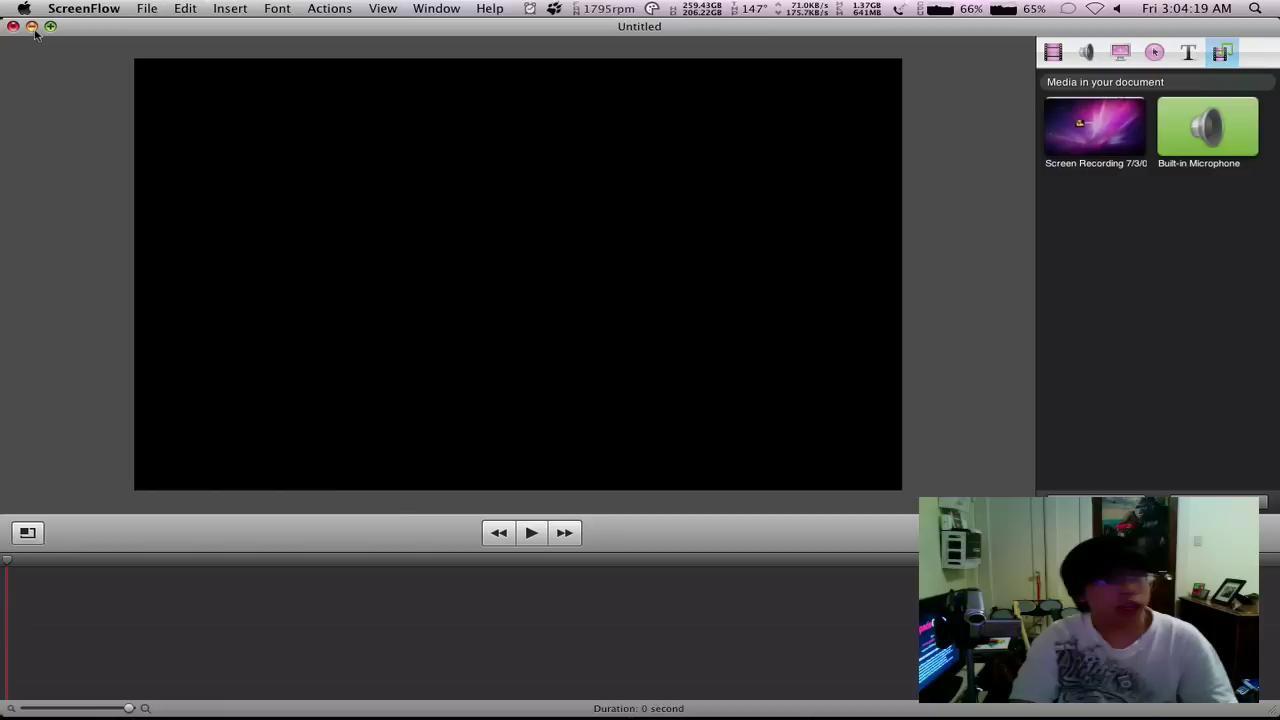
click(32, 27)
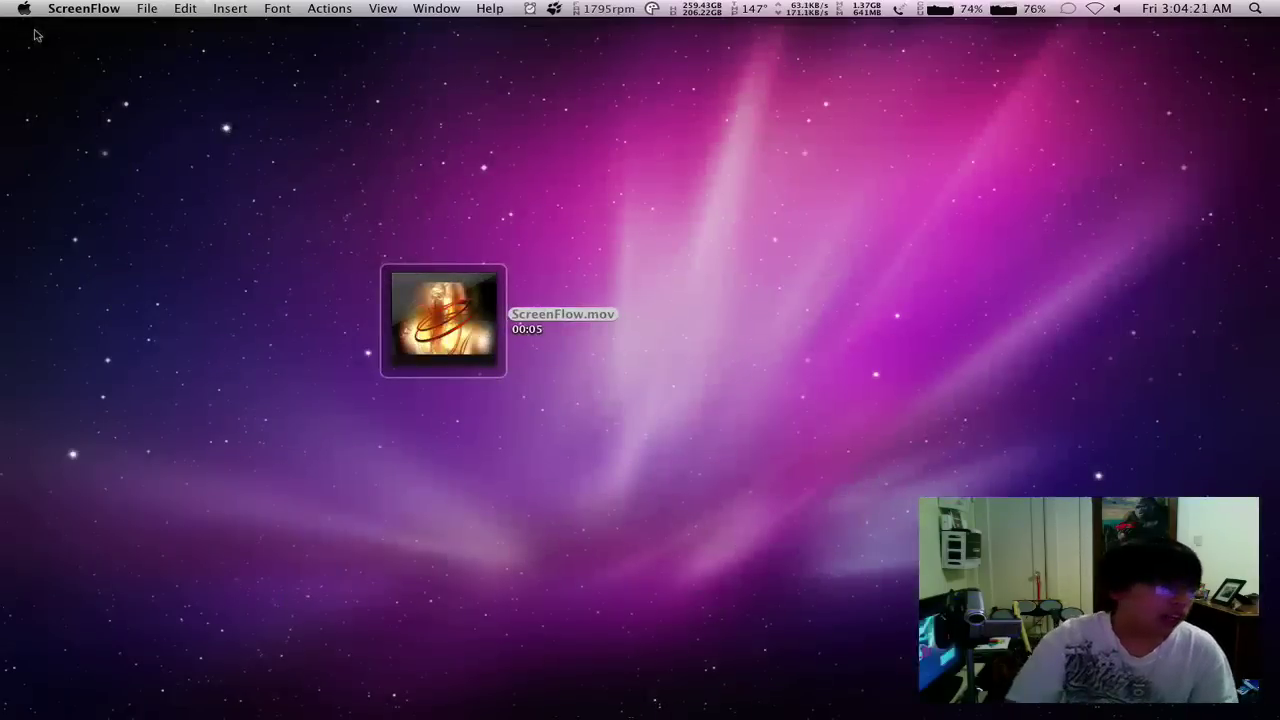